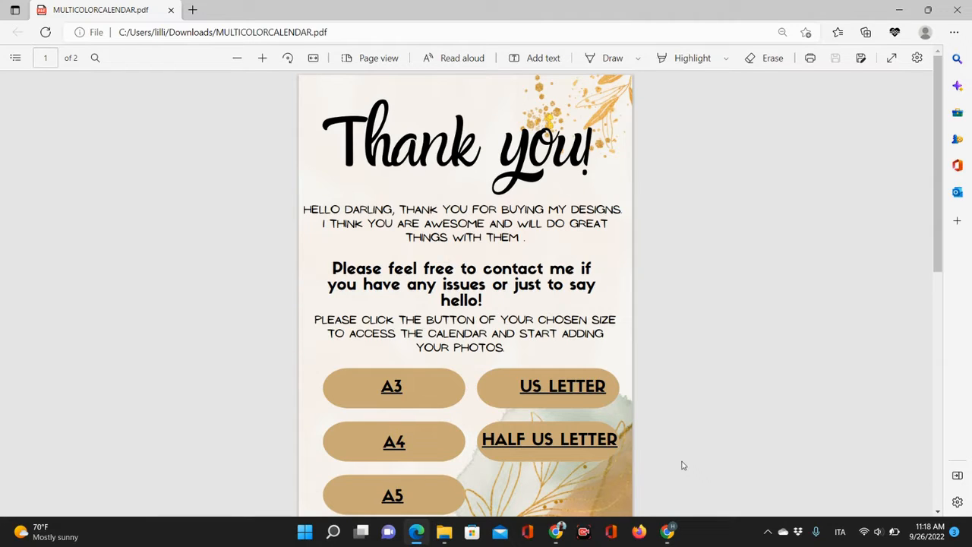
Step: Open the A4 calendar link in the PDF and use the shared template to create an editable copy
{"action": "mouse_move", "coordinate": [815, 521]}
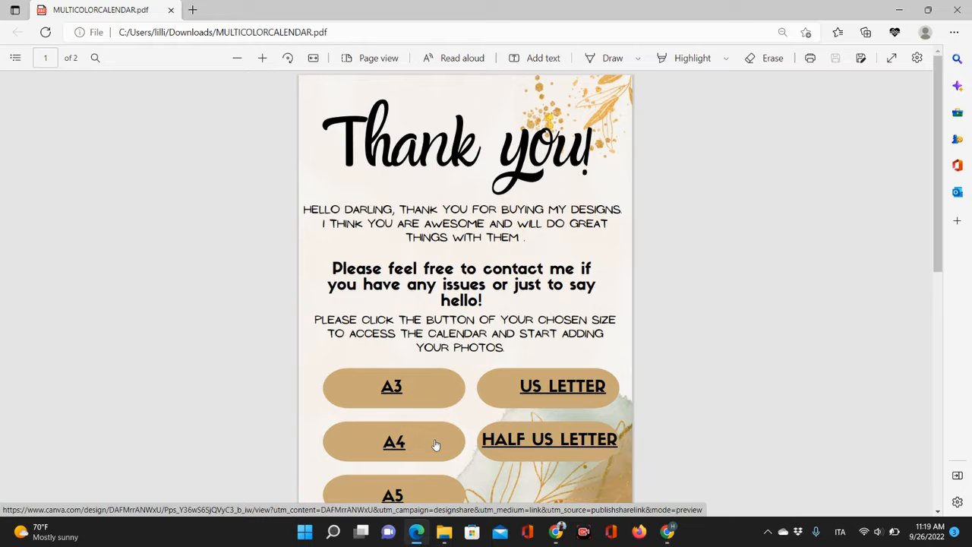
{"action": "scroll", "coordinate": [464, 304], "scroll_direction": "down", "scroll_amount": 3}
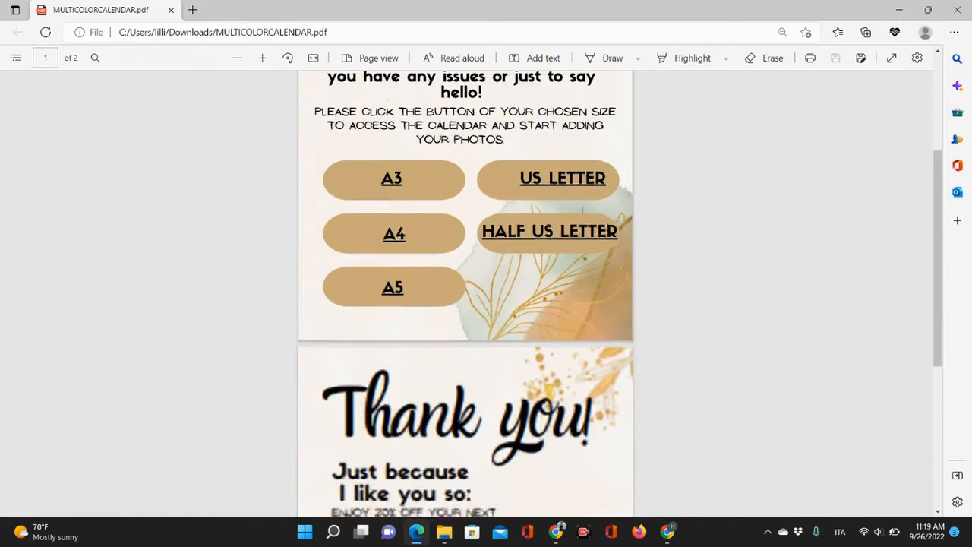
{"action": "scroll", "coordinate": [465, 303], "scroll_direction": "up", "scroll_amount": 4}
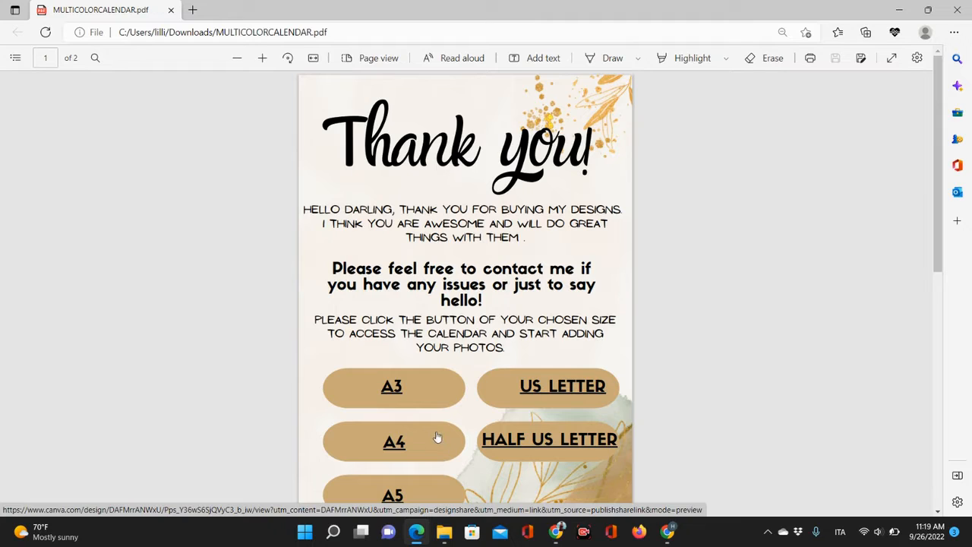
{"action": "left_click", "coordinate": [417, 449]}
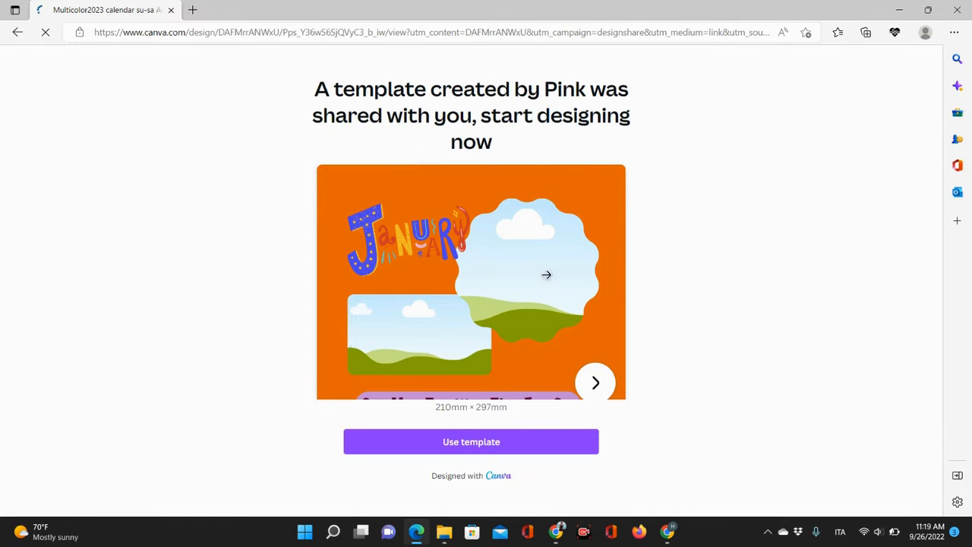
{"action": "left_click", "coordinate": [481, 444]}
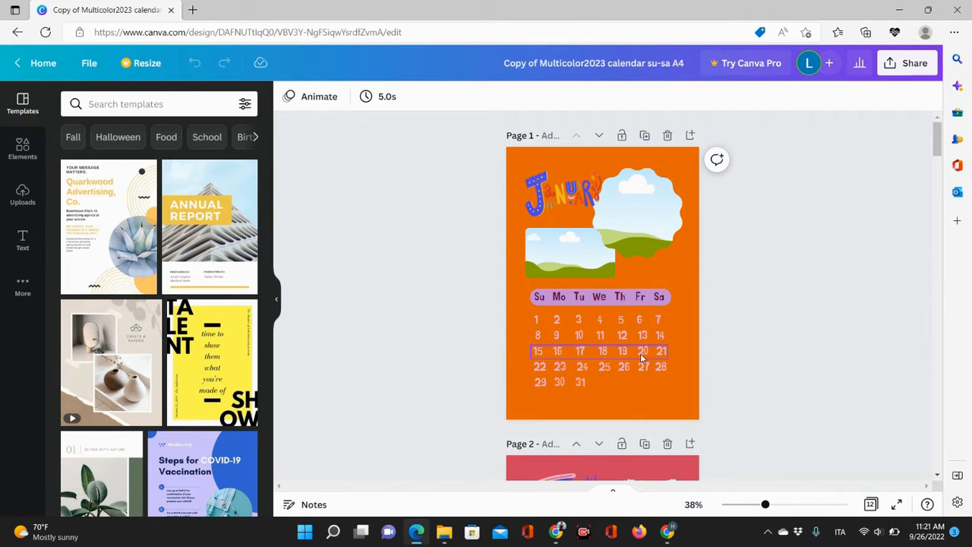
Step: Look through the calendar's monthly pages and return to the January page
{"action": "scroll", "coordinate": [686, 234], "scroll_direction": "down", "scroll_amount": 10}
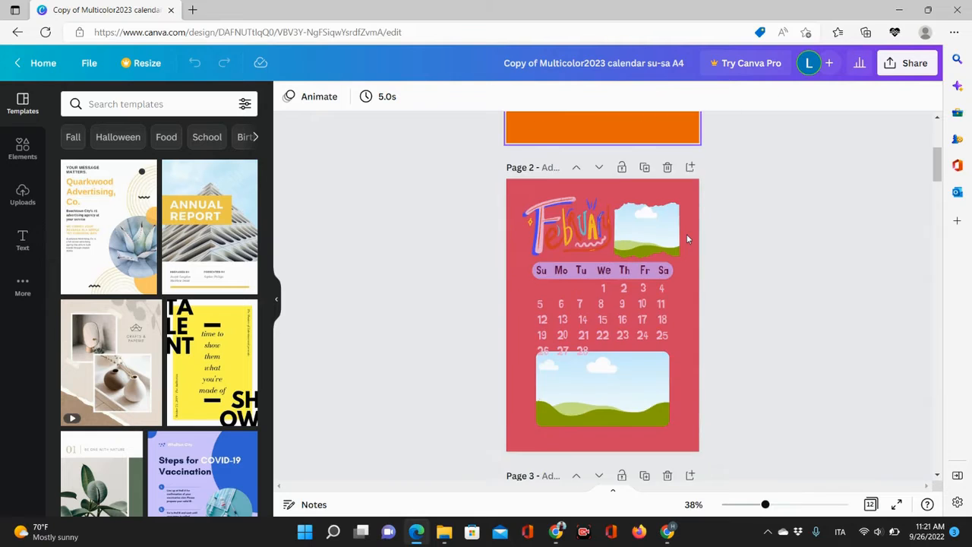
{"action": "scroll", "coordinate": [687, 239], "scroll_direction": "down", "scroll_amount": 15}
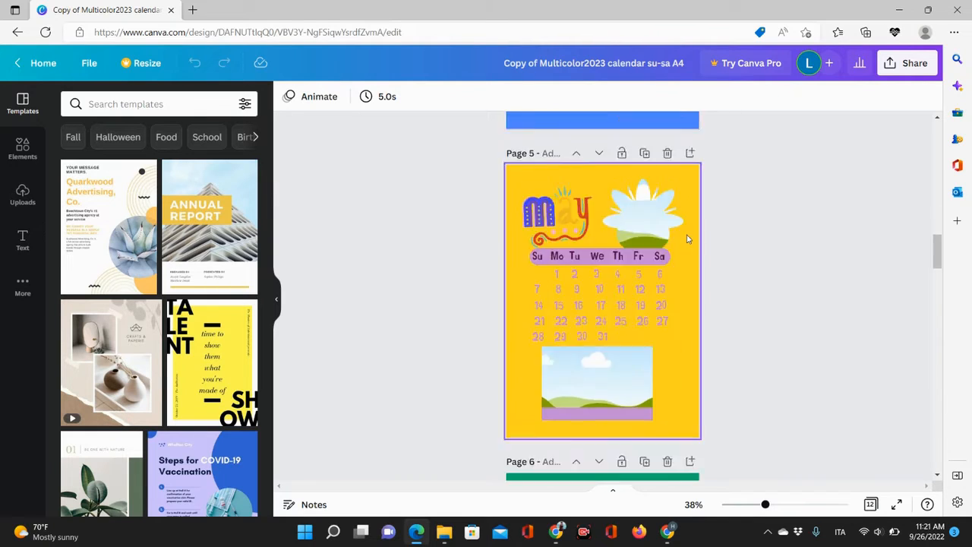
{"action": "scroll", "coordinate": [687, 241], "scroll_direction": "down", "scroll_amount": 3}
{"action": "scroll", "coordinate": [687, 239], "scroll_direction": "up", "scroll_amount": 18}
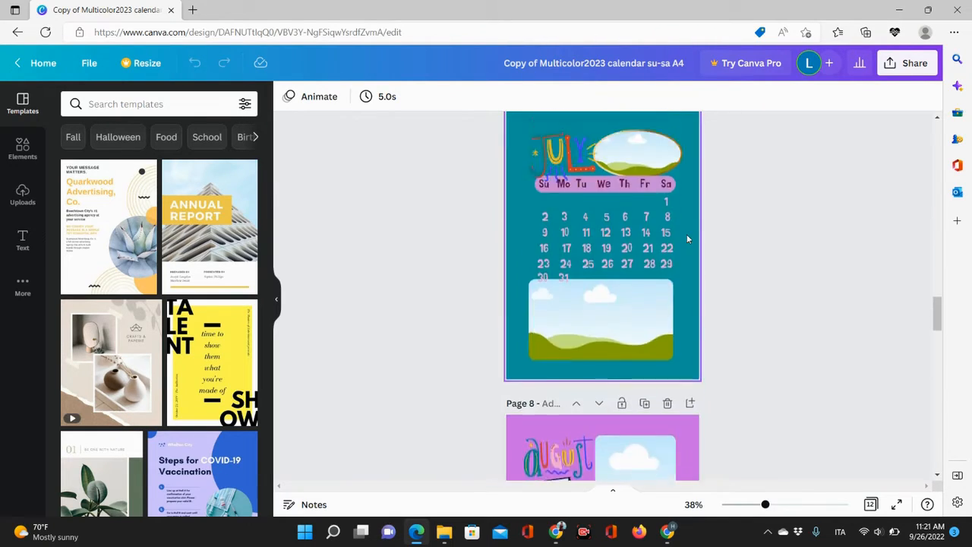
{"action": "scroll", "coordinate": [686, 234], "scroll_direction": "up", "scroll_amount": 7}
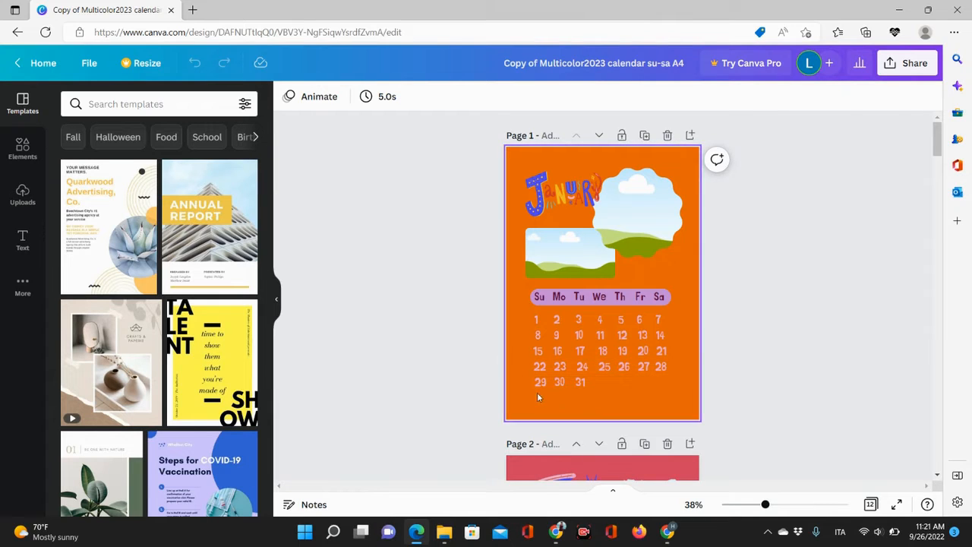
Step: Try moving the last January date row (29 to 31) lower on its own, and undo the move
{"action": "left_click_drag", "start_coordinate": [545, 386], "coordinate": [557, 404]}
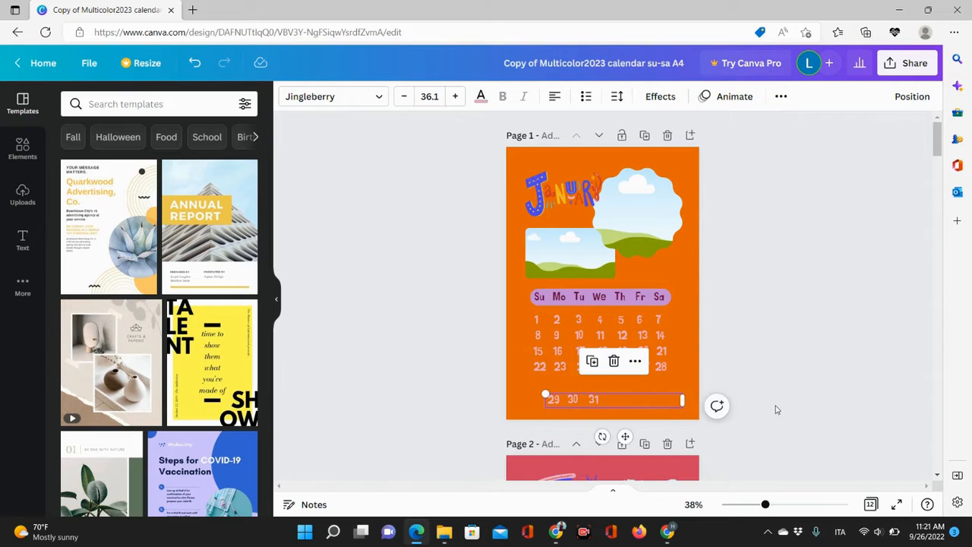
{"action": "left_click", "coordinate": [673, 350]}
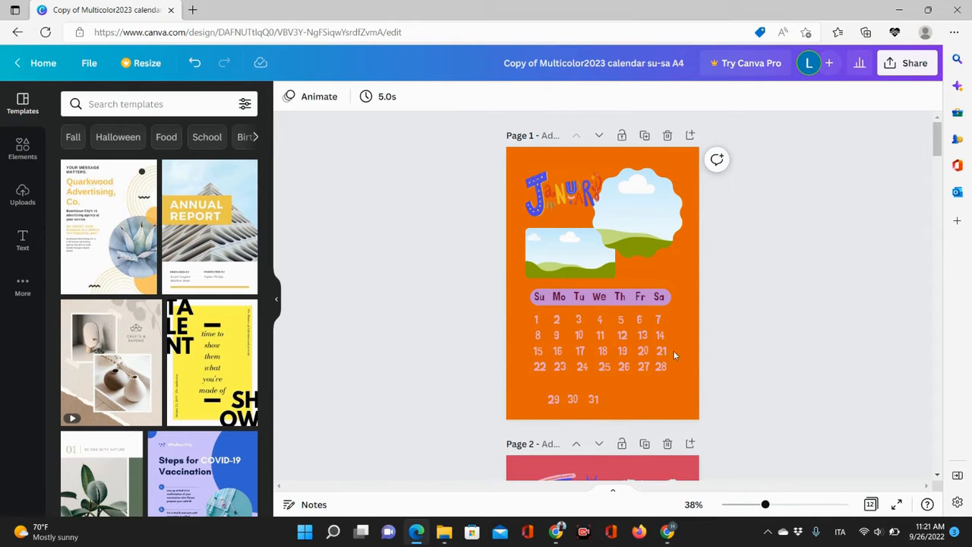
{"action": "left_click", "coordinate": [195, 61]}
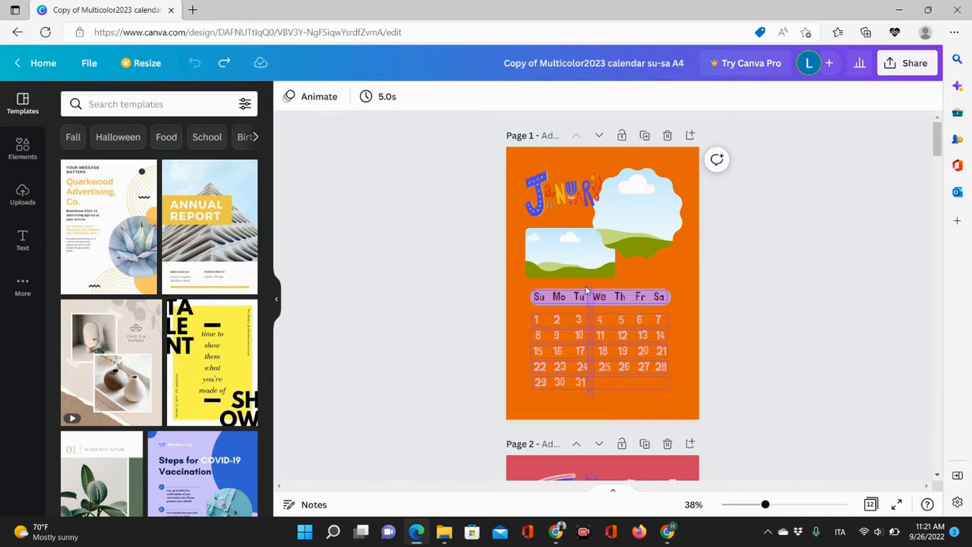
Step: Select January's weekday header together with all date rows and move them lower on the page as one block
{"action": "left_click", "coordinate": [526, 285]}
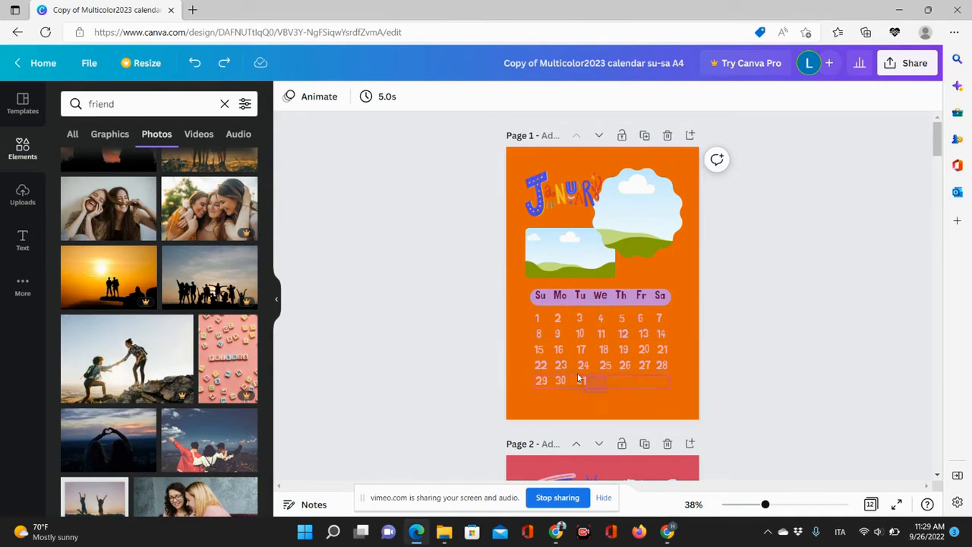
{"action": "left_click", "coordinate": [551, 297]}
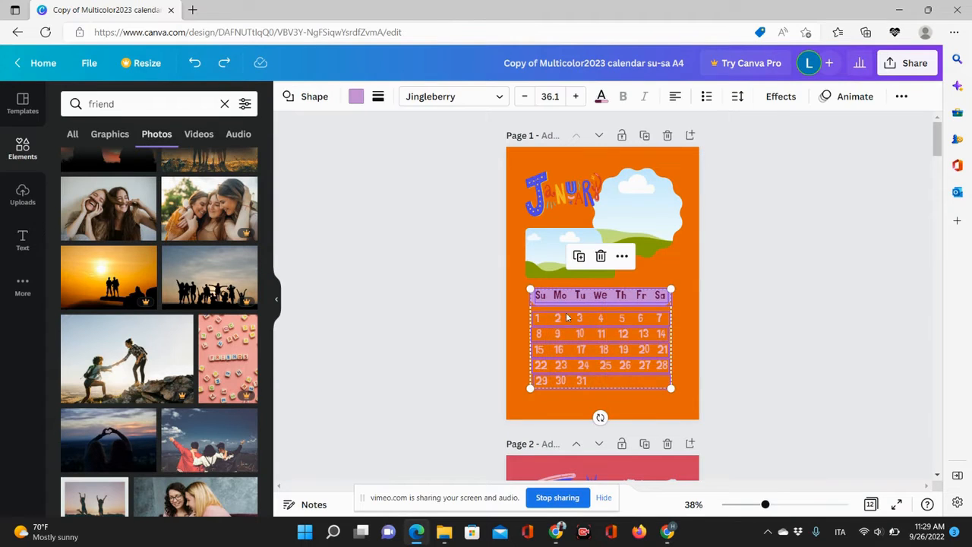
{"action": "left_click_drag", "start_coordinate": [576, 309], "coordinate": [579, 327]}
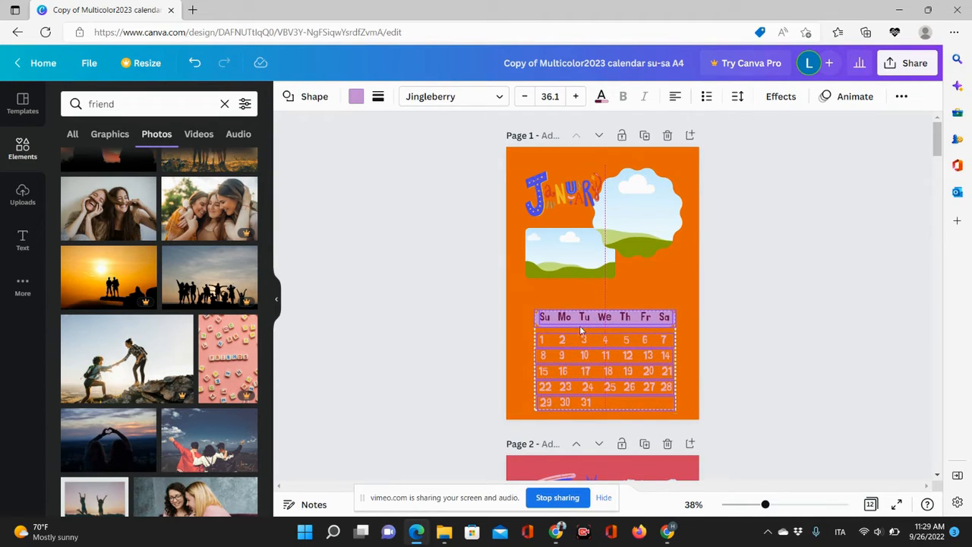
Step: Enlarge the rectangular photo frame and slightly enlarge the scalloped photo frame on the January page
{"action": "left_click", "coordinate": [576, 267]}
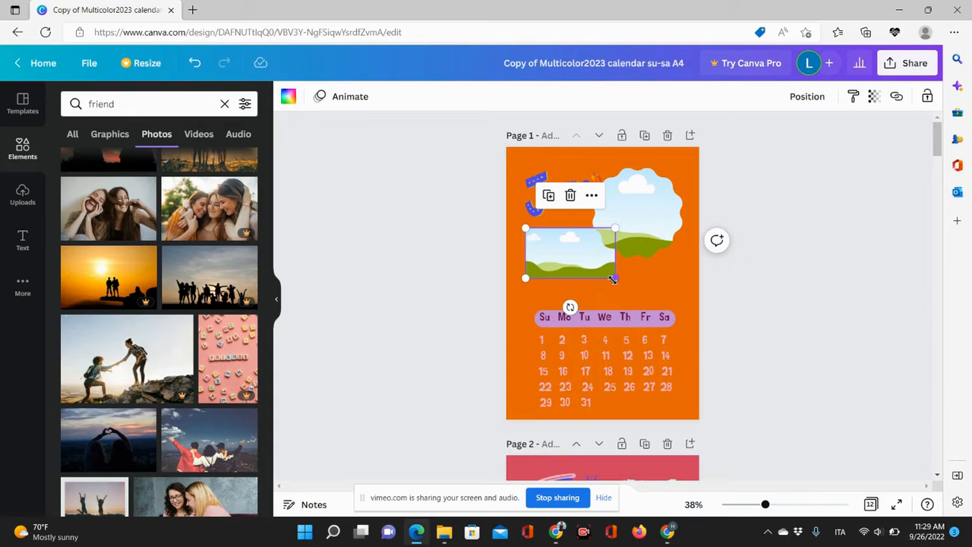
{"action": "left_click_drag", "start_coordinate": [613, 279], "coordinate": [650, 297]}
{"action": "left_click", "coordinate": [647, 215]}
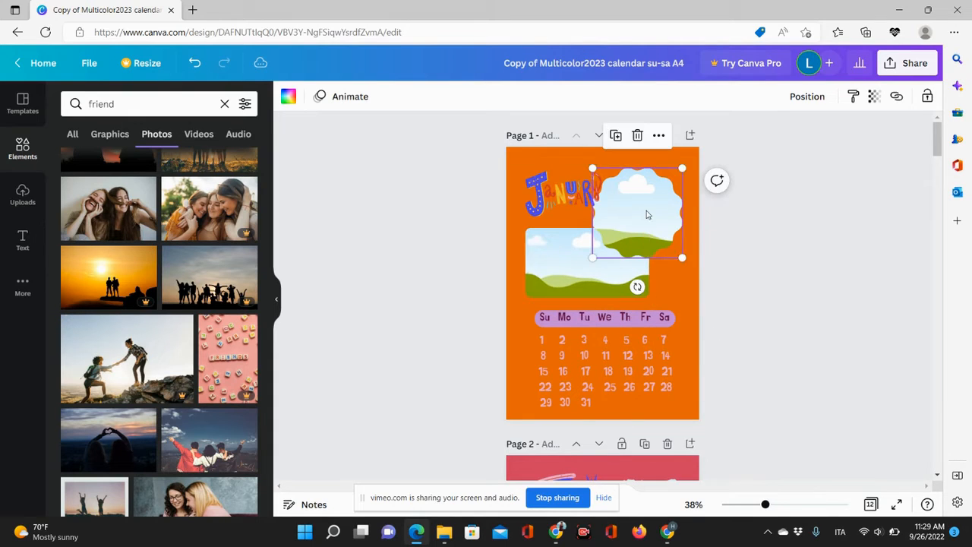
{"action": "left_click_drag", "start_coordinate": [680, 259], "coordinate": [687, 263]}
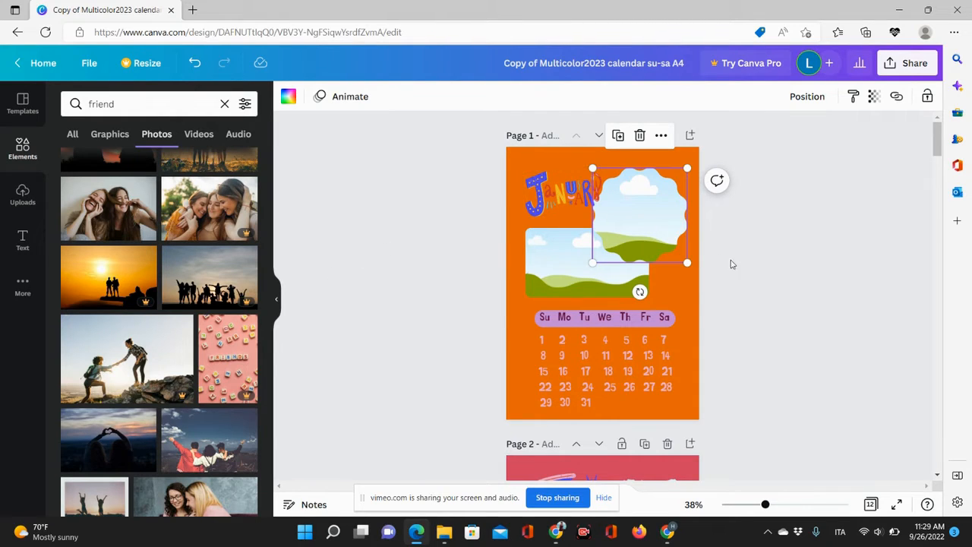
{"action": "left_click", "coordinate": [731, 264]}
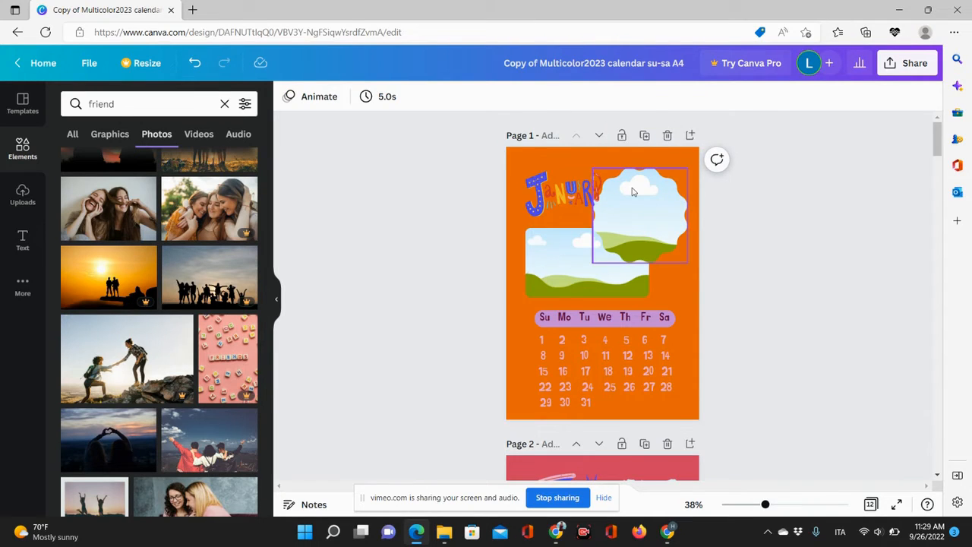
Step: Open the uploaded images and look through the available photos
{"action": "left_click", "coordinate": [18, 196]}
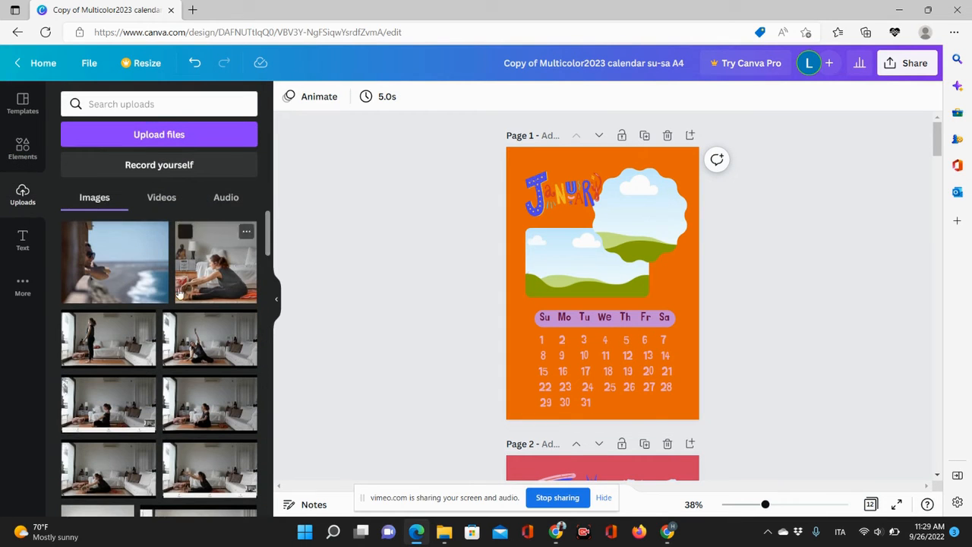
{"action": "scroll", "coordinate": [179, 294], "scroll_direction": "down", "scroll_amount": 10}
{"action": "scroll", "coordinate": [178, 295], "scroll_direction": "up", "scroll_amount": 10}
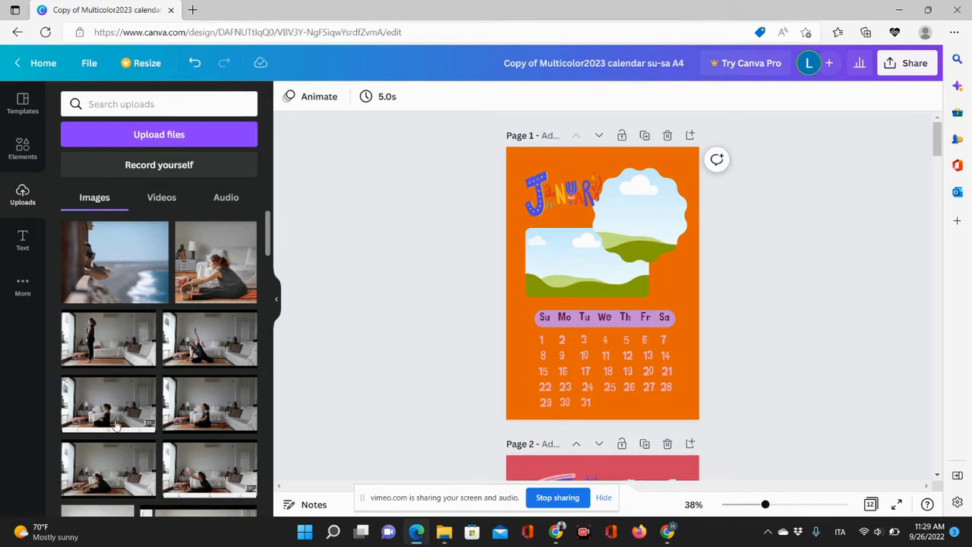
{"action": "left_click", "coordinate": [166, 133]}
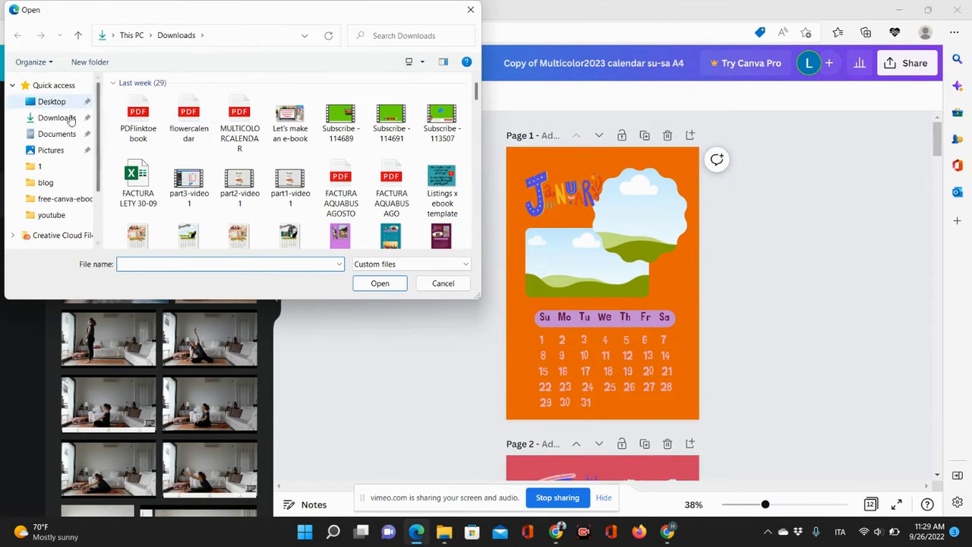
{"action": "left_click", "coordinate": [57, 118]}
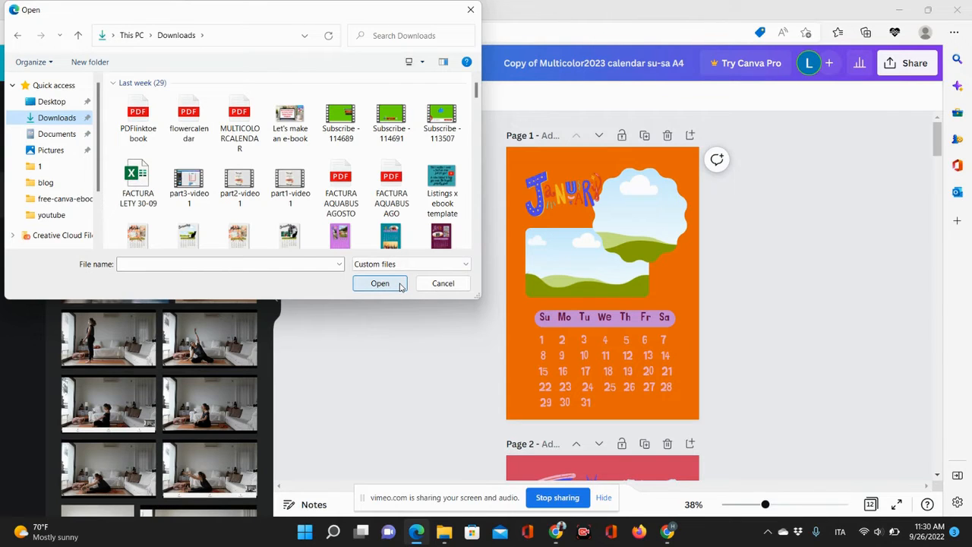
{"action": "left_click", "coordinate": [471, 10]}
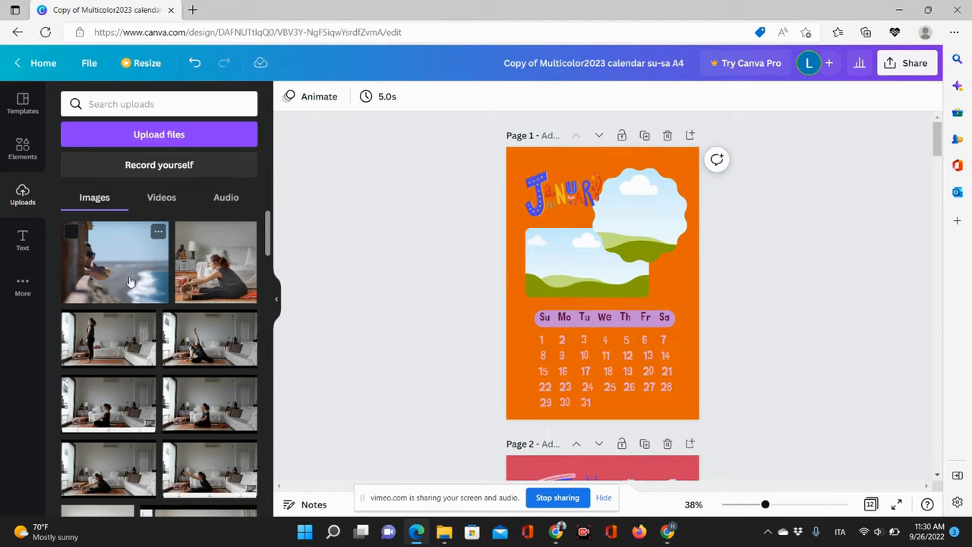
Step: Fill January's rectangular frame with the uploaded photo of the man by the sea and the scalloped frame with the seated pregnant woman
{"action": "left_click_drag", "start_coordinate": [129, 282], "coordinate": [596, 258]}
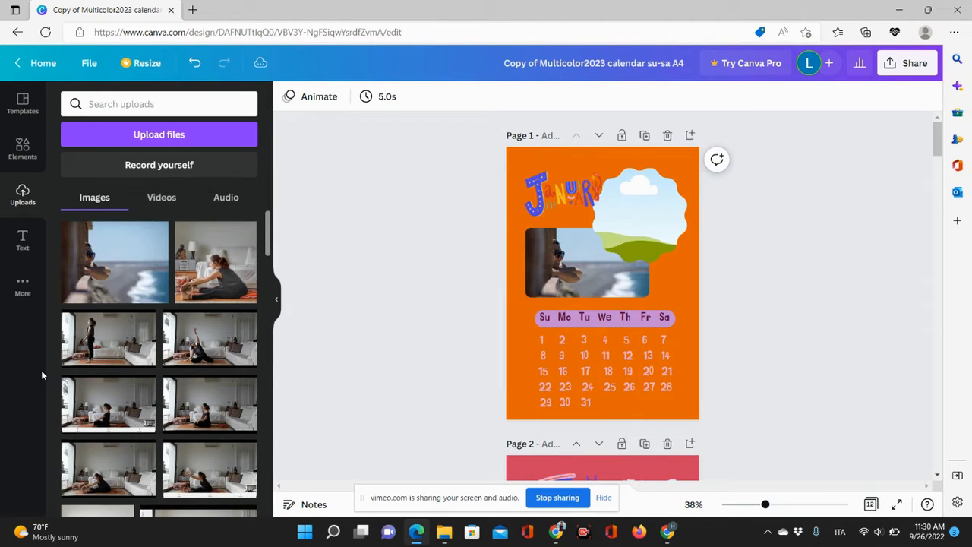
{"action": "scroll", "coordinate": [160, 343], "scroll_direction": "down", "scroll_amount": 15}
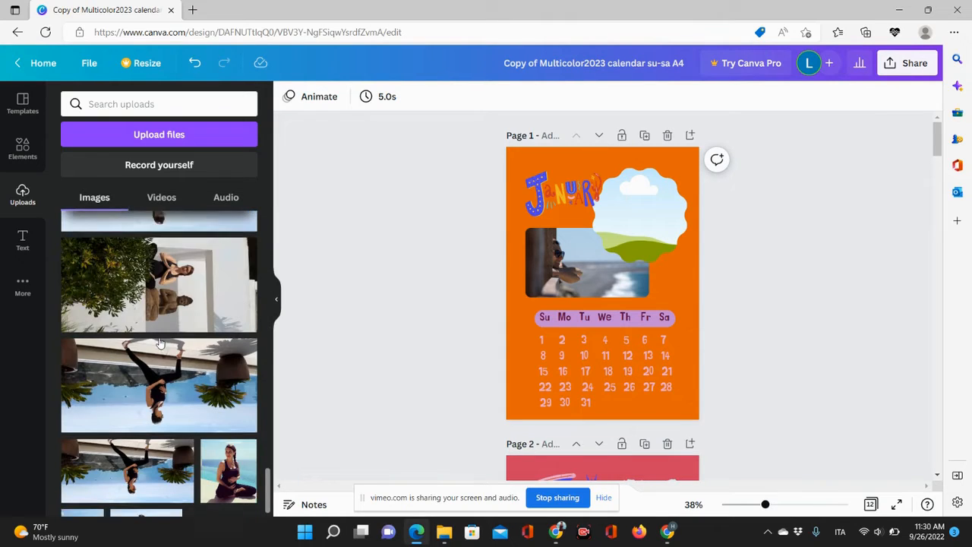
{"action": "scroll", "coordinate": [159, 343], "scroll_direction": "down", "scroll_amount": 2}
{"action": "mouse_move", "coordinate": [243, 394]}
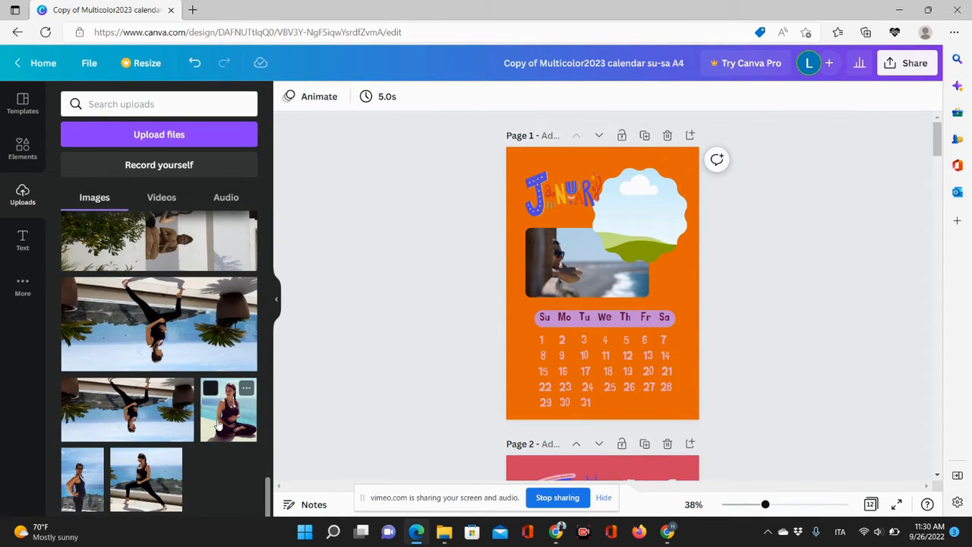
{"action": "left_click_drag", "start_coordinate": [218, 425], "coordinate": [642, 216]}
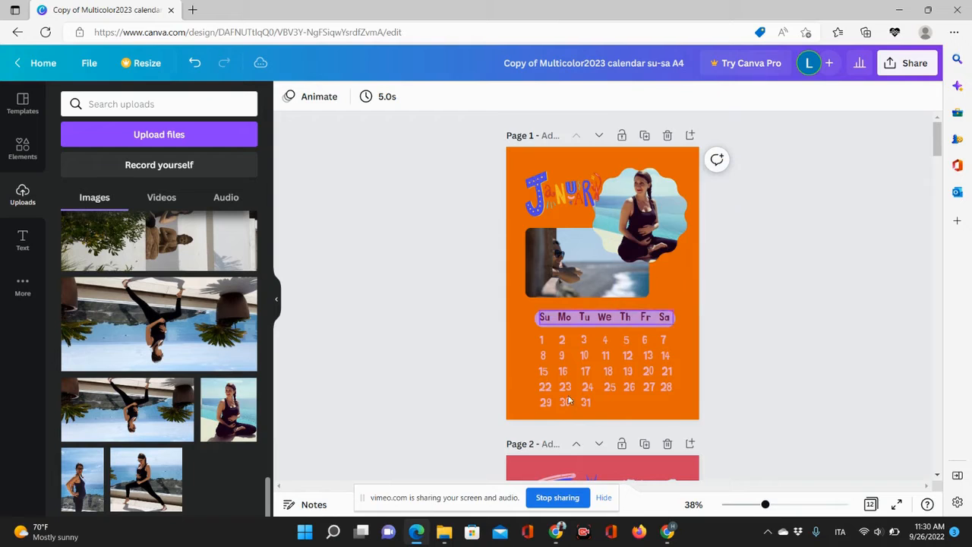
Step: Switch from the uploads to the elements library and clear the "friend" search
{"action": "scroll", "coordinate": [191, 272], "scroll_direction": "up", "scroll_amount": 15}
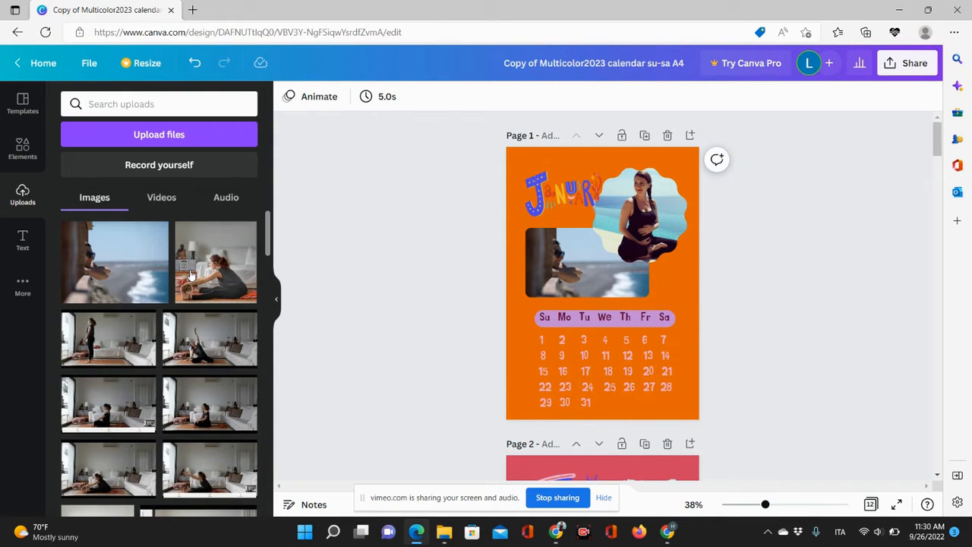
{"action": "left_click", "coordinate": [31, 144]}
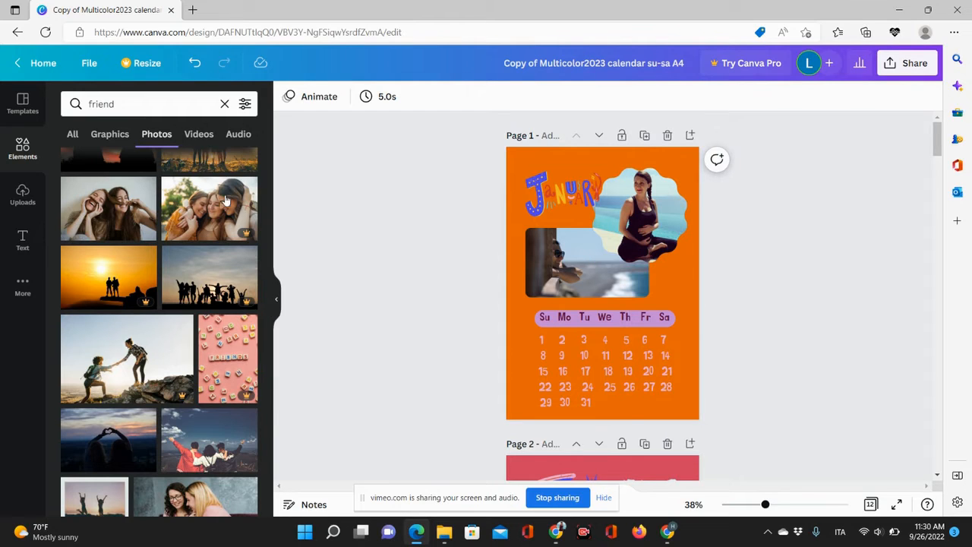
{"action": "scroll", "coordinate": [218, 291], "scroll_direction": "up", "scroll_amount": 10}
{"action": "left_click", "coordinate": [224, 103]}
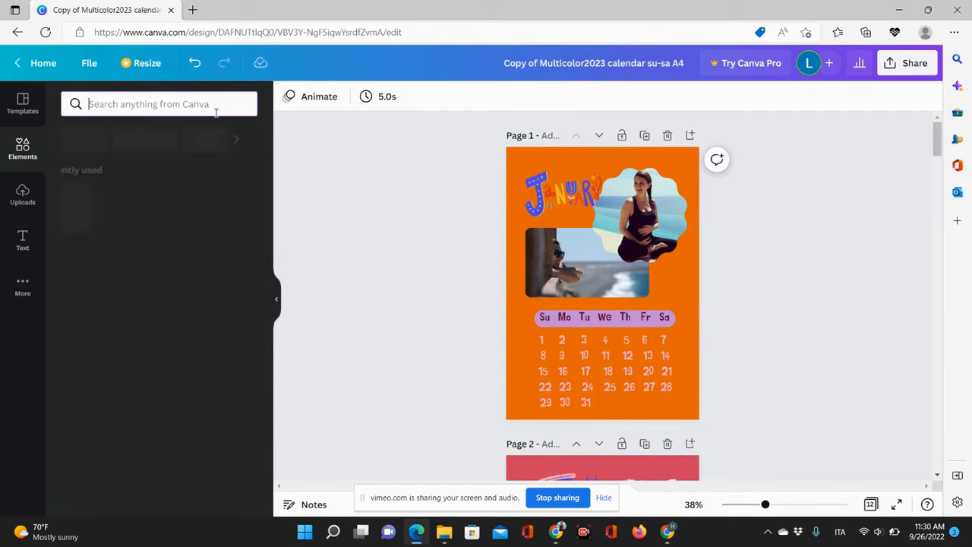
Step: Check the frames on the February and March pages and search the elements library for "Frame"
{"action": "scroll", "coordinate": [675, 285], "scroll_direction": "down", "scroll_amount": 5}
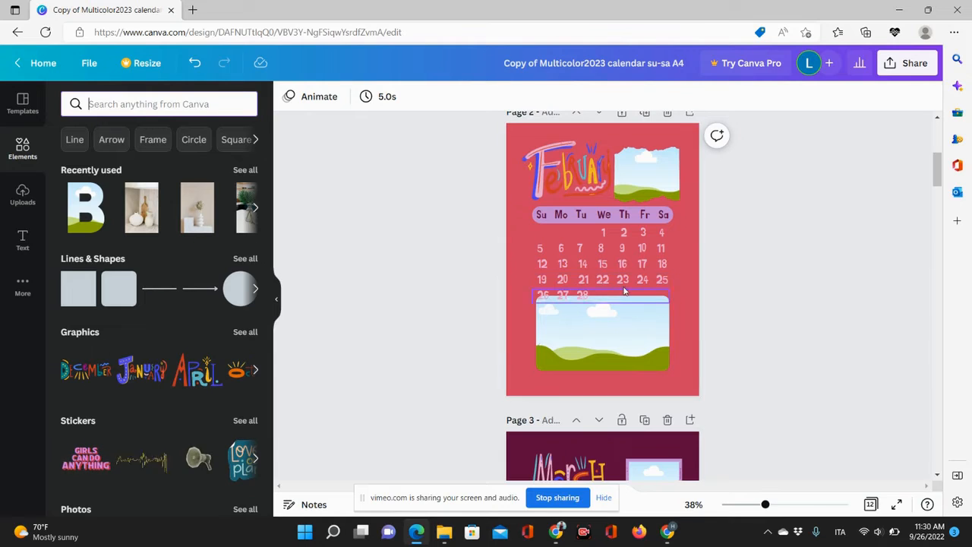
{"action": "scroll", "coordinate": [586, 288], "scroll_direction": "down", "scroll_amount": 2}
{"action": "scroll", "coordinate": [586, 289], "scroll_direction": "down", "scroll_amount": 4}
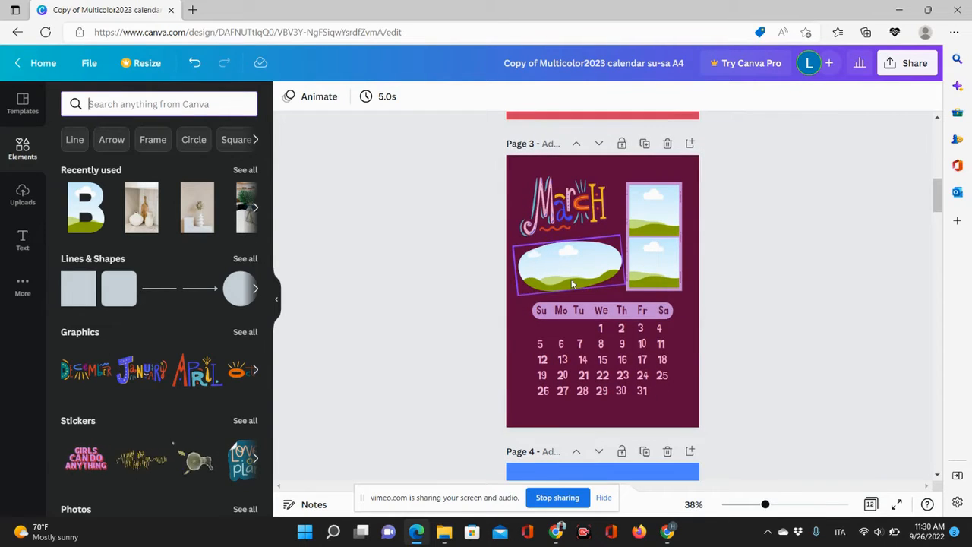
{"action": "scroll", "coordinate": [624, 363], "scroll_direction": "up", "scroll_amount": 2}
{"action": "scroll", "coordinate": [624, 363], "scroll_direction": "up", "scroll_amount": 10}
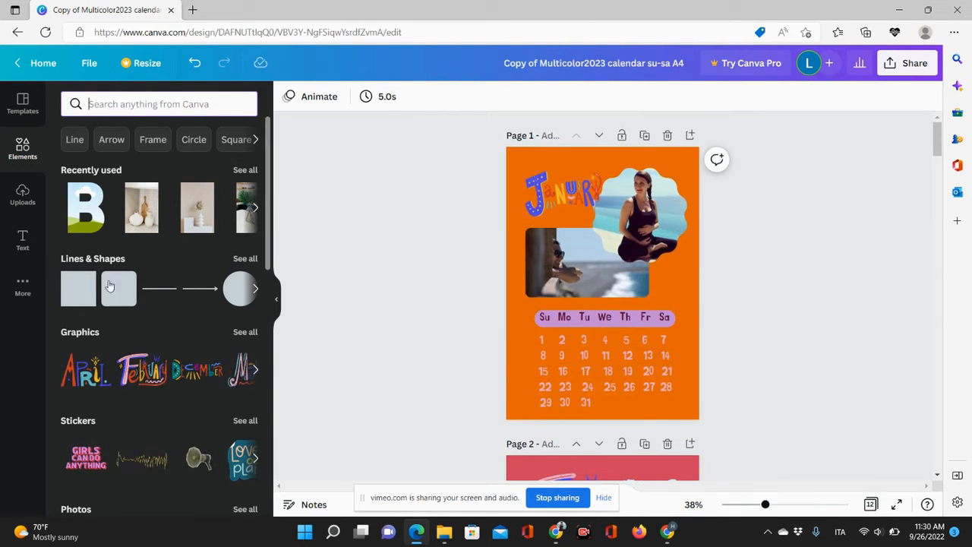
{"action": "left_click", "coordinate": [155, 142]}
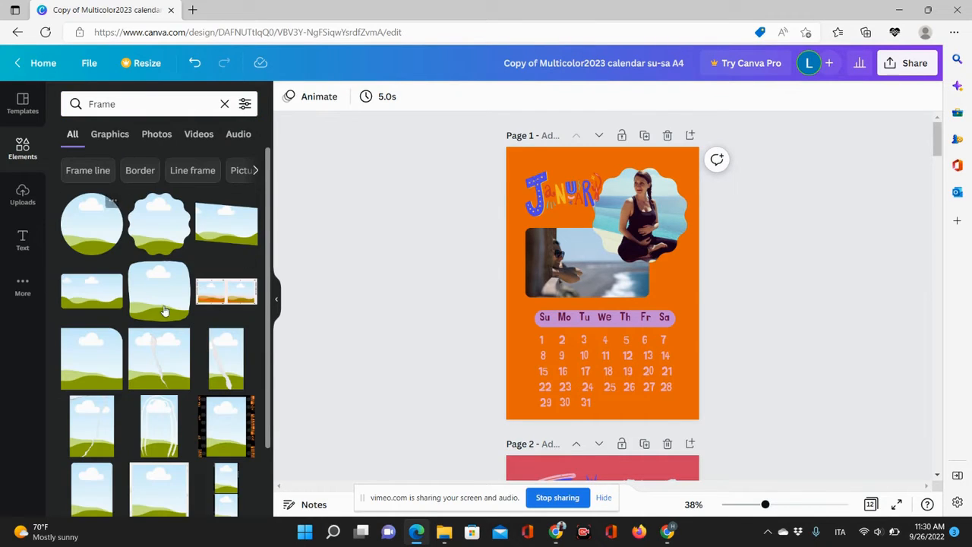
Step: Browse the "Frame" search results to examine the available frame shapes, including brush strokes, devices, letters and numbers
{"action": "scroll", "coordinate": [174, 316], "scroll_direction": "down", "scroll_amount": 5}
{"action": "scroll", "coordinate": [175, 318], "scroll_direction": "down", "scroll_amount": 5}
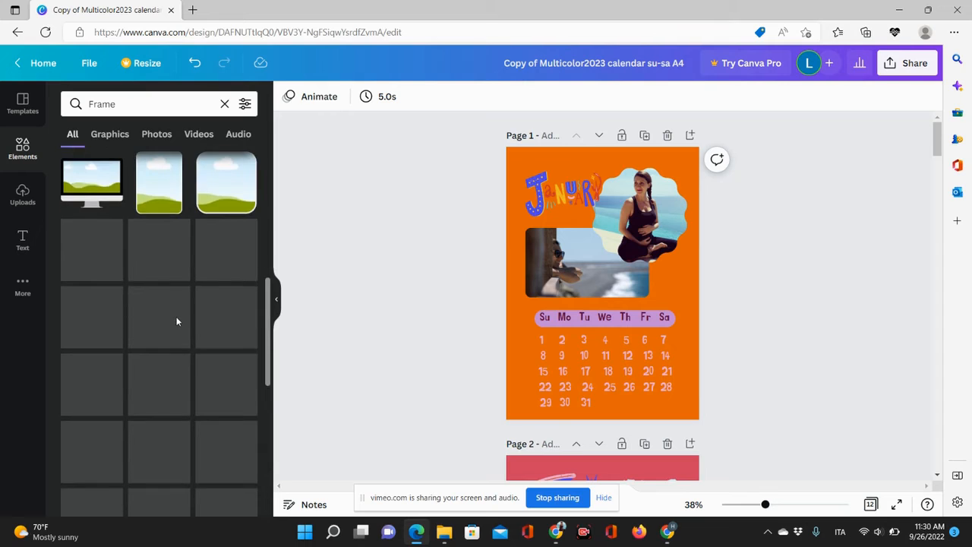
{"action": "scroll", "coordinate": [177, 318], "scroll_direction": "up", "scroll_amount": 7}
{"action": "scroll", "coordinate": [175, 322], "scroll_direction": "up", "scroll_amount": 3}
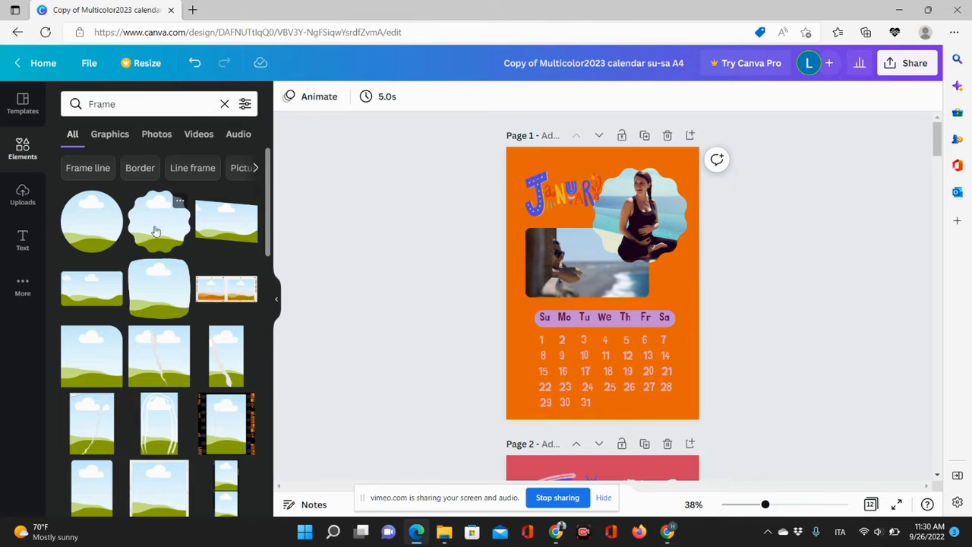
{"action": "scroll", "coordinate": [161, 327], "scroll_direction": "down", "scroll_amount": 5}
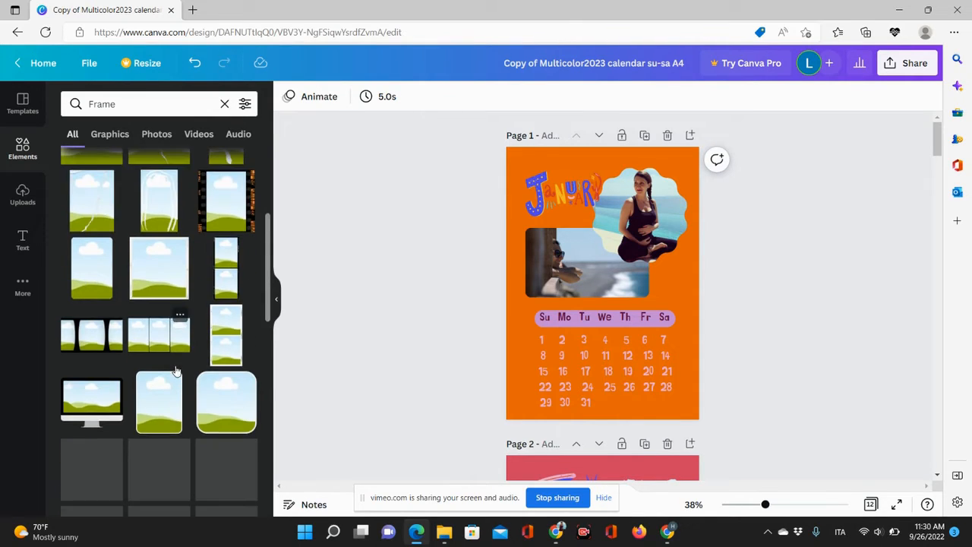
{"action": "scroll", "coordinate": [174, 345], "scroll_direction": "down", "scroll_amount": 5}
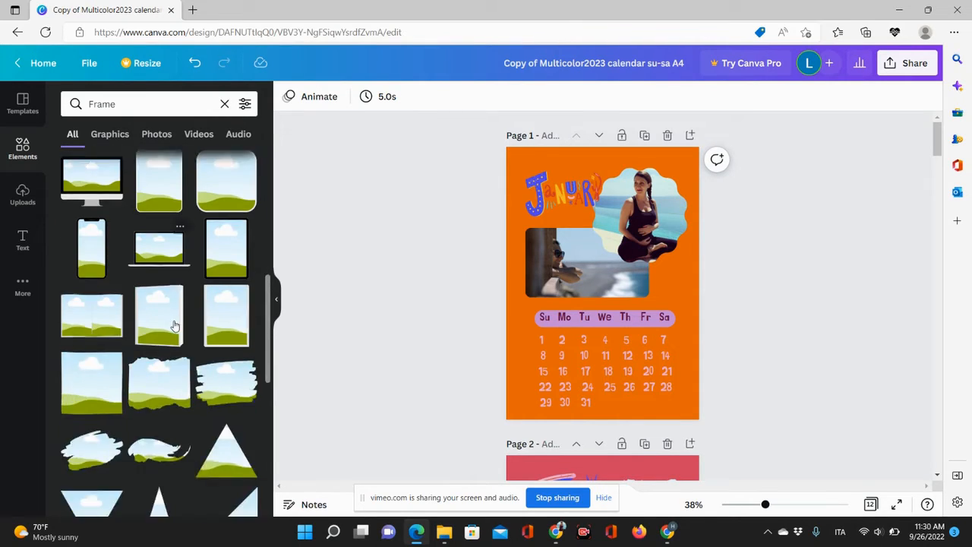
{"action": "scroll", "coordinate": [175, 327], "scroll_direction": "down", "scroll_amount": 1}
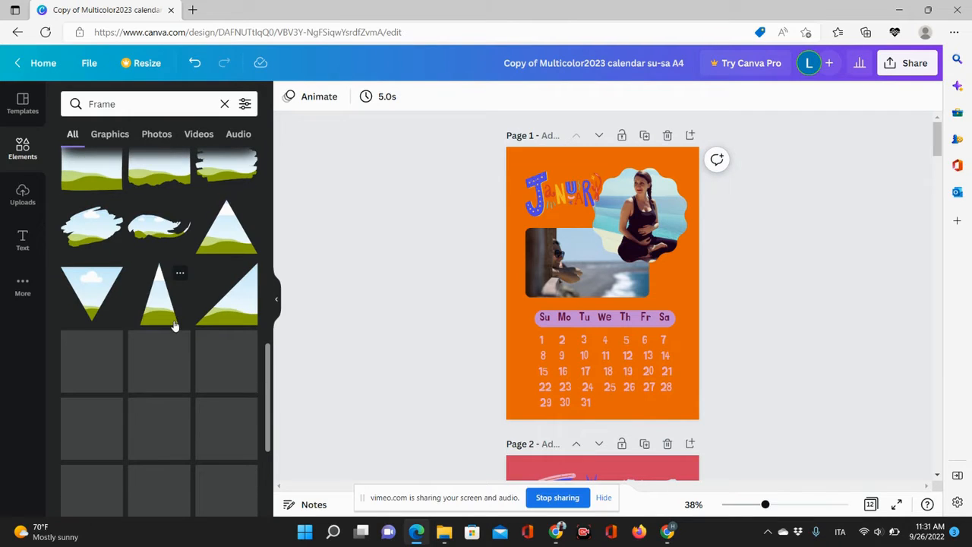
{"action": "scroll", "coordinate": [190, 318], "scroll_direction": "down", "scroll_amount": 5}
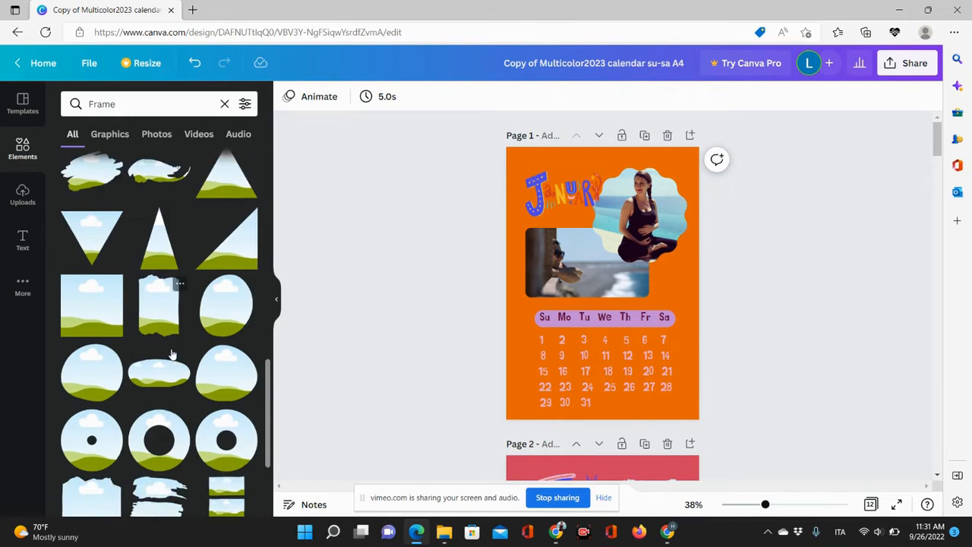
{"action": "scroll", "coordinate": [182, 303], "scroll_direction": "down", "scroll_amount": 1}
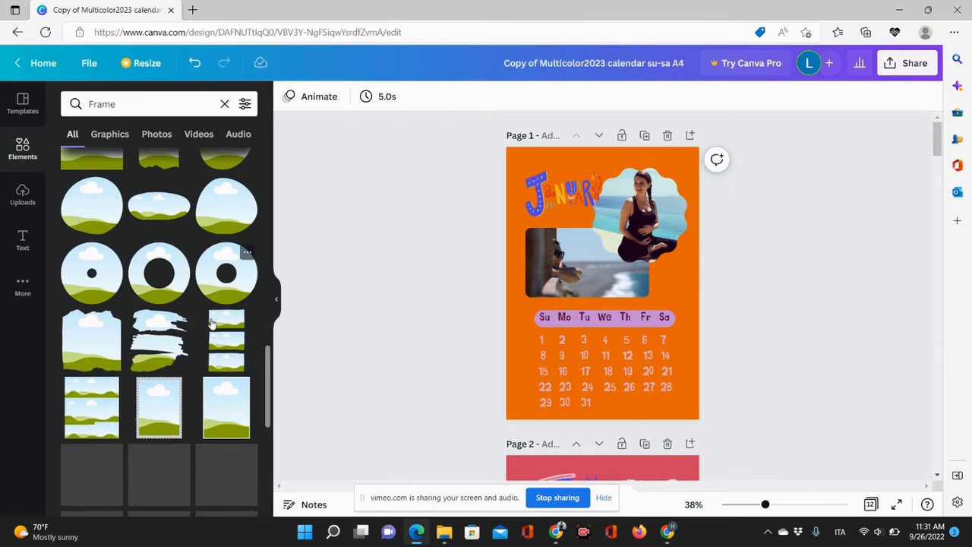
{"action": "scroll", "coordinate": [165, 323], "scroll_direction": "down", "scroll_amount": 8}
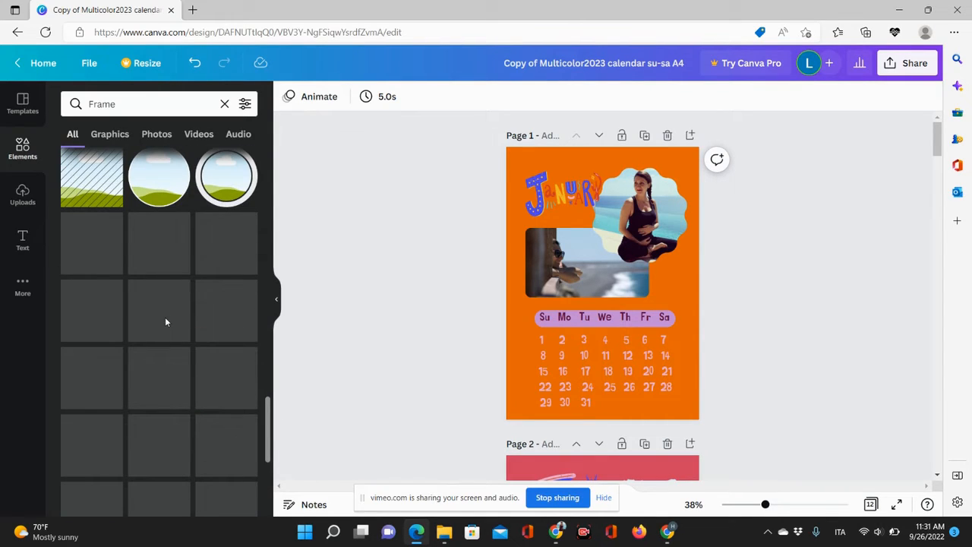
{"action": "scroll", "coordinate": [166, 322], "scroll_direction": "down", "scroll_amount": 3}
{"action": "scroll", "coordinate": [166, 322], "scroll_direction": "down", "scroll_amount": 6}
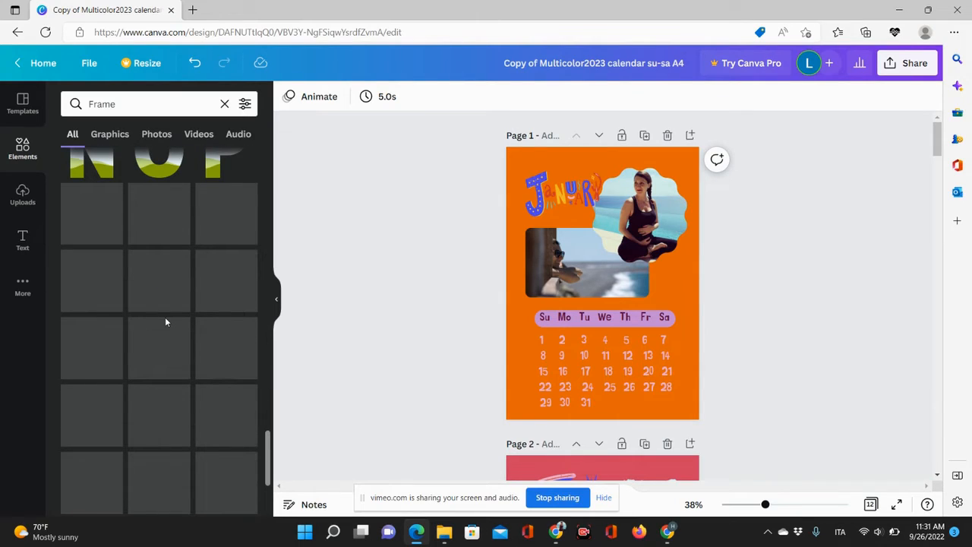
{"action": "scroll", "coordinate": [122, 387], "scroll_direction": "down", "scroll_amount": 3}
{"action": "scroll", "coordinate": [119, 388], "scroll_direction": "down", "scroll_amount": 3}
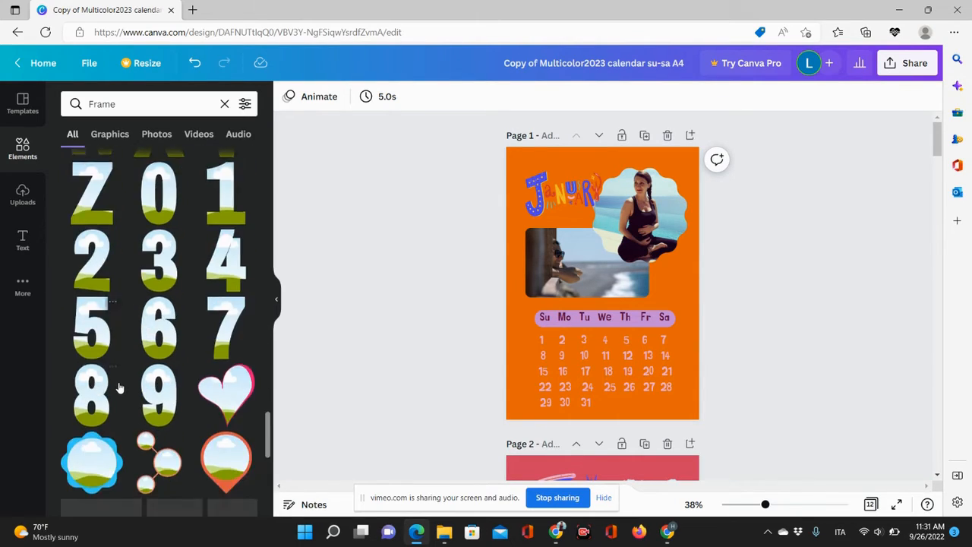
{"action": "scroll", "coordinate": [221, 338], "scroll_direction": "down", "scroll_amount": 6}
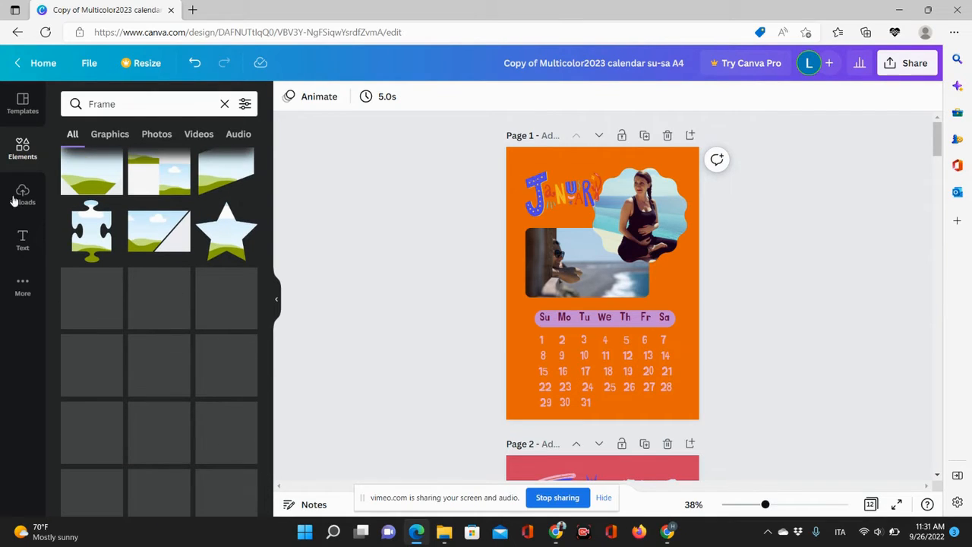
Step: Replace January's scalloped photo frame with the puzzle-piece frame from the search results, deleting the old frame with its photo
{"action": "left_click_drag", "start_coordinate": [96, 239], "coordinate": [634, 203]}
{"action": "left_click_drag", "start_coordinate": [652, 236], "coordinate": [674, 304]}
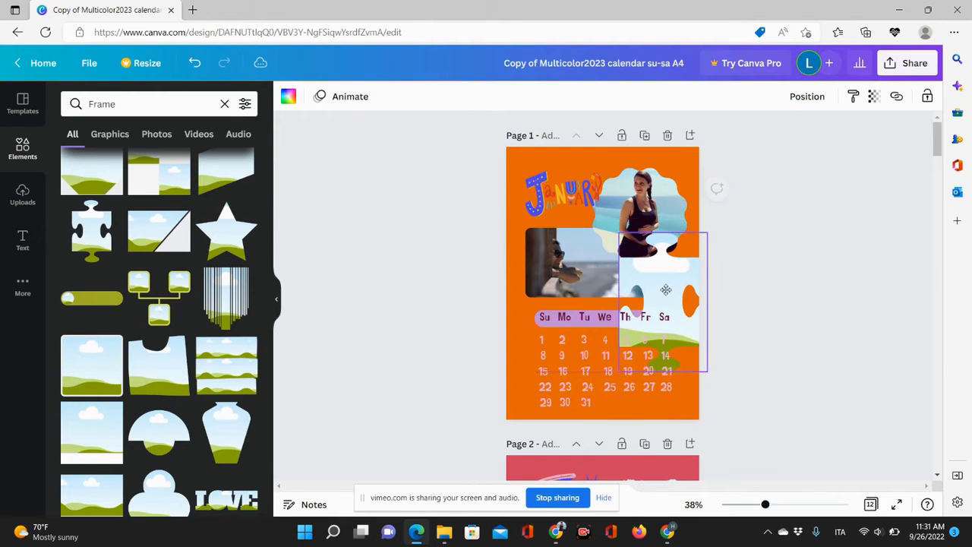
{"action": "mouse_move", "coordinate": [618, 213]}
{"action": "left_mouse_down"}
{"action": "mouse_move", "coordinate": [639, 246]}
{"action": "mouse_move", "coordinate": [635, 185]}
{"action": "mouse_move", "coordinate": [650, 261]}
{"action": "mouse_move", "coordinate": [643, 252]}
{"action": "left_mouse_up"}
{"action": "double_click", "coordinate": [646, 183]}
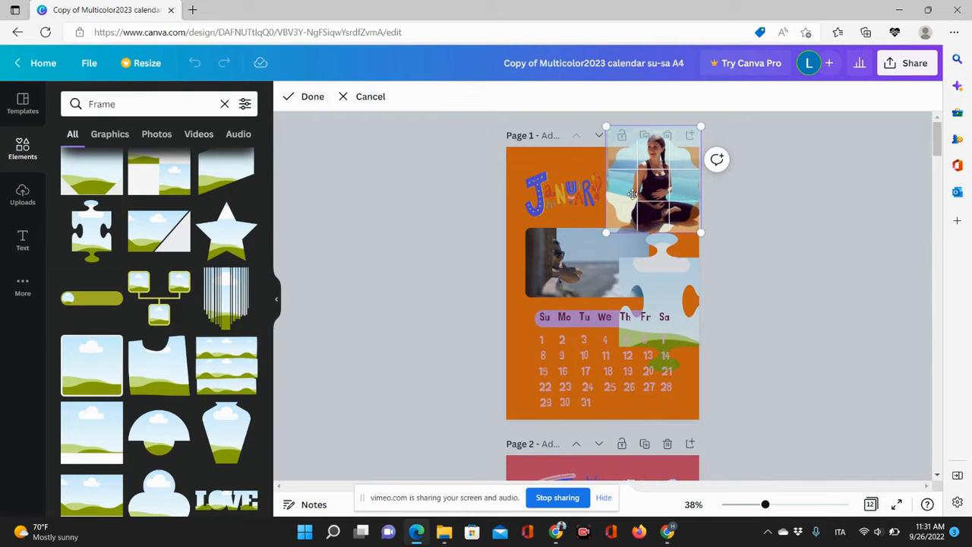
{"action": "left_click", "coordinate": [765, 222]}
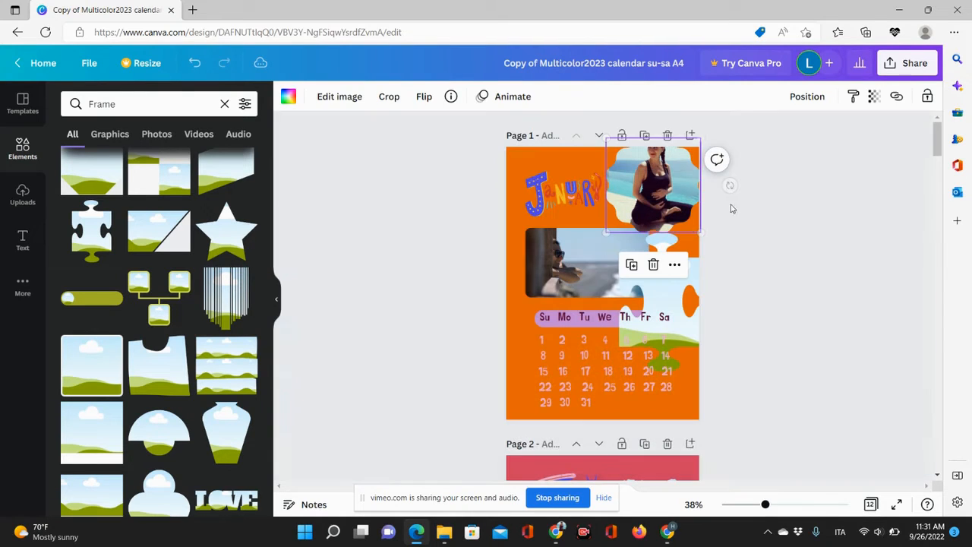
{"action": "left_click", "coordinate": [652, 265]}
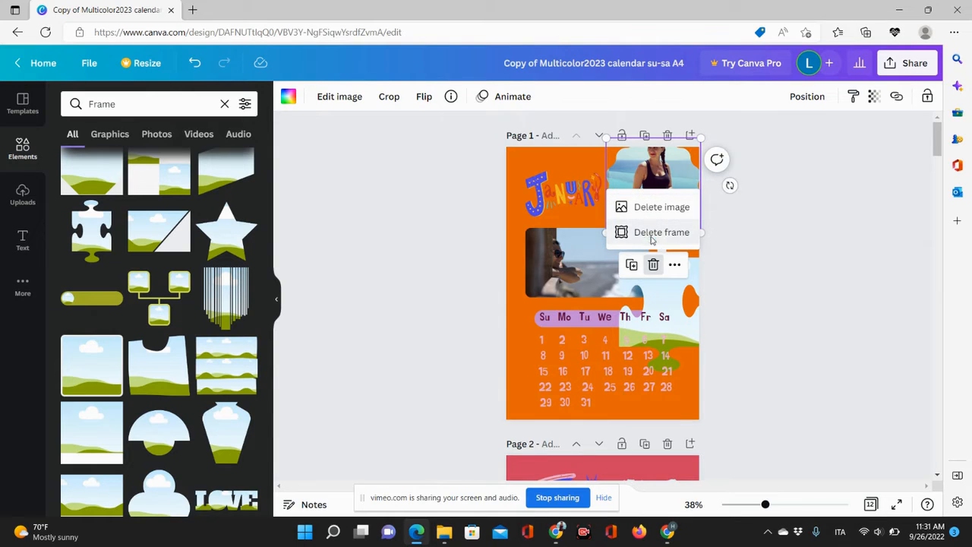
{"action": "left_click", "coordinate": [653, 233]}
{"action": "left_click_drag", "start_coordinate": [660, 284], "coordinate": [649, 199]}
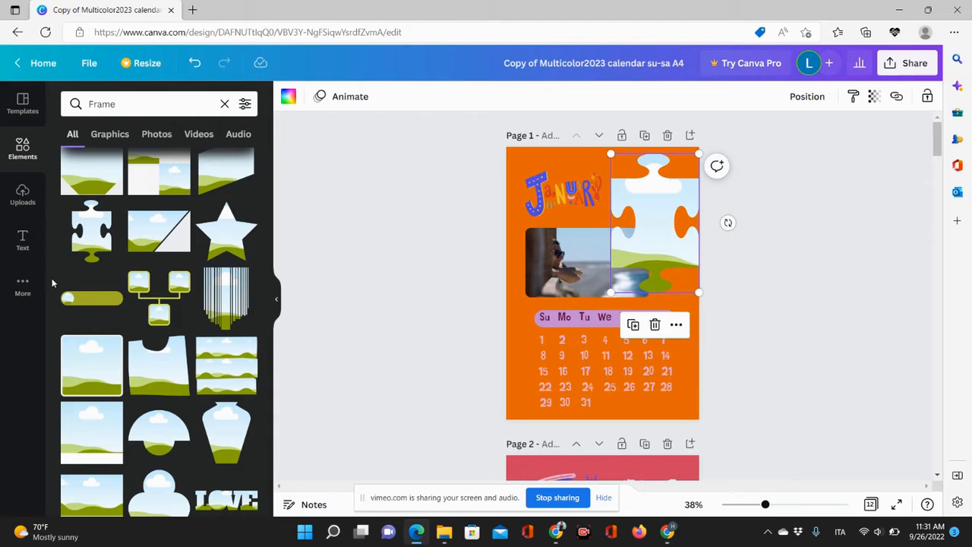
Step: Fill January's puzzle-piece frame with the uploaded photo of the seated pregnant woman
{"action": "left_click", "coordinate": [22, 194]}
{"action": "scroll", "coordinate": [149, 327], "scroll_direction": "down", "scroll_amount": 5}
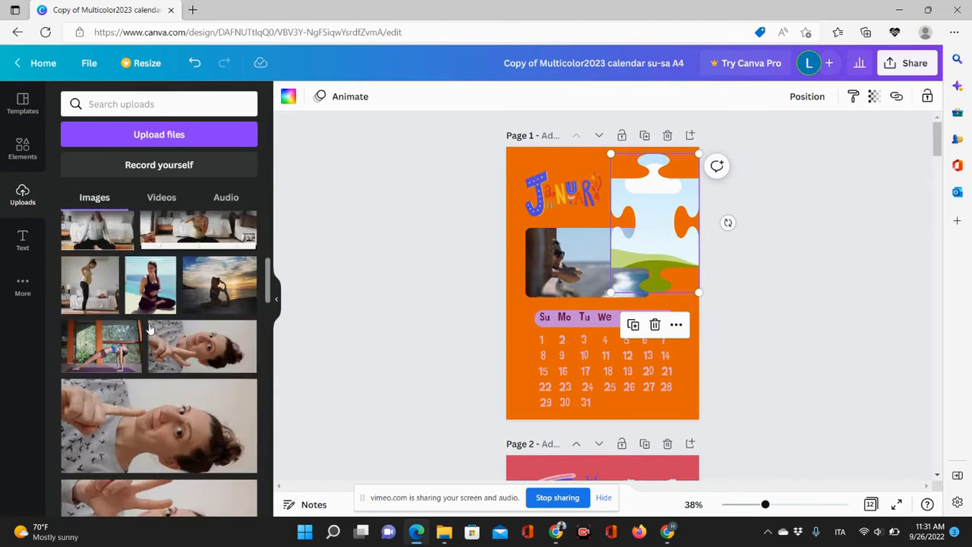
{"action": "scroll", "coordinate": [150, 328], "scroll_direction": "down", "scroll_amount": 10}
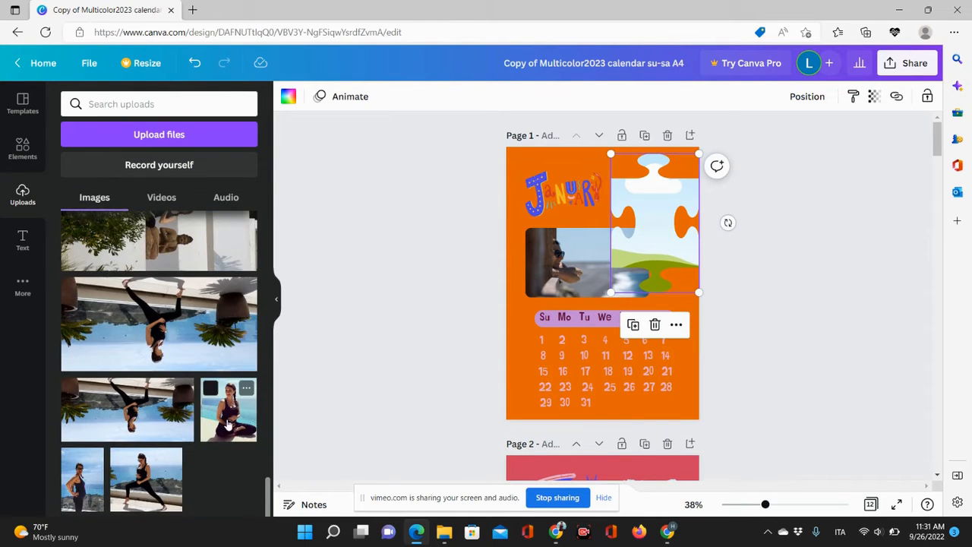
{"action": "left_click_drag", "start_coordinate": [235, 414], "coordinate": [654, 227]}
{"action": "left_click", "coordinate": [839, 301]}
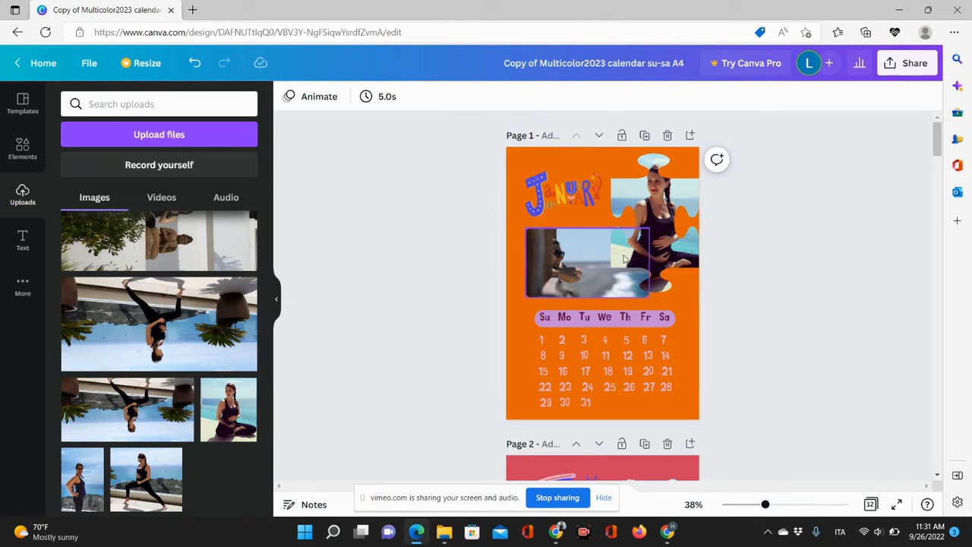
Step: Shrink the puzzle-piece frame and position it beside the January title, slightly overlapping the rectangular photo
{"action": "left_click", "coordinate": [659, 278]}
{"action": "left_click_drag", "start_coordinate": [698, 290], "coordinate": [680, 262]}
{"action": "mouse_move", "coordinate": [643, 218]}
{"action": "left_mouse_down"}
{"action": "mouse_move", "coordinate": [662, 225]}
{"action": "mouse_move", "coordinate": [646, 220]}
{"action": "left_mouse_up"}
{"action": "left_click", "coordinate": [784, 276]}
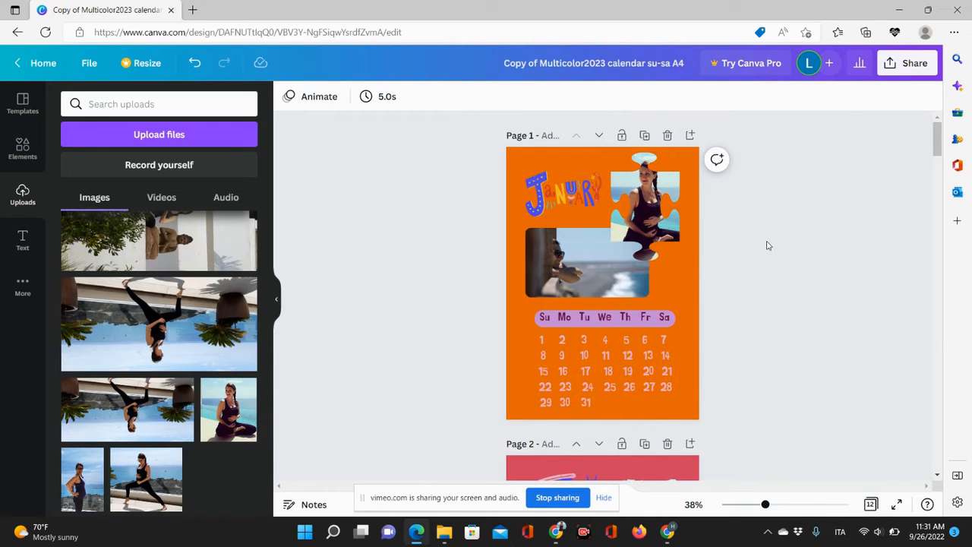
Step: Look over the frames on the following month pages through June, and clear the "Frame" search in the elements library
{"action": "scroll", "coordinate": [436, 252], "scroll_direction": "down", "scroll_amount": 4}
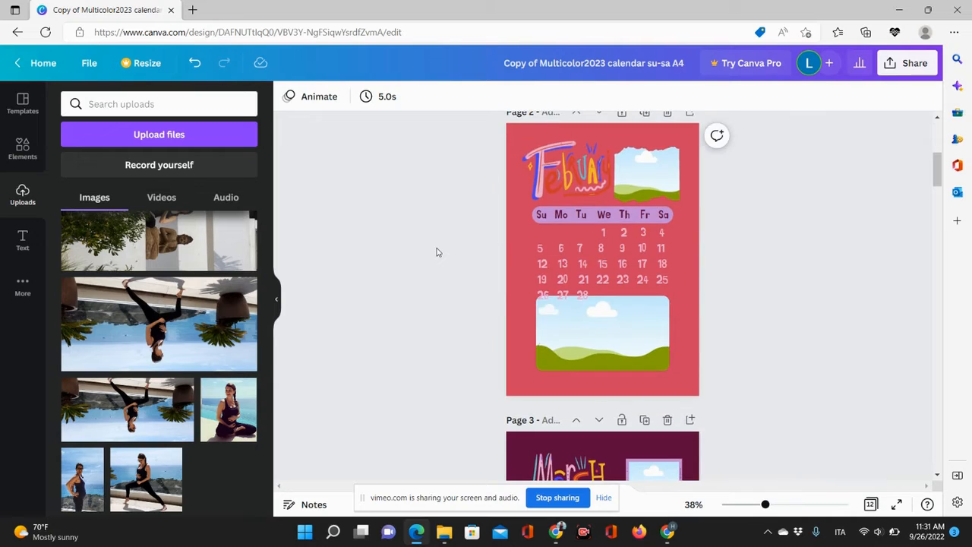
{"action": "scroll", "coordinate": [437, 253], "scroll_direction": "up", "scroll_amount": 5}
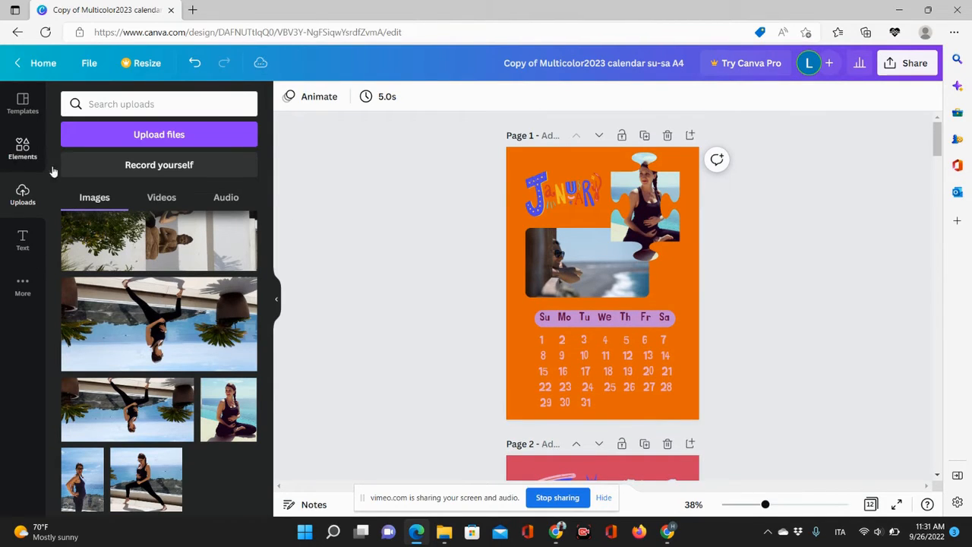
{"action": "scroll", "coordinate": [465, 221], "scroll_direction": "down", "scroll_amount": 4}
{"action": "scroll", "coordinate": [466, 221], "scroll_direction": "down", "scroll_amount": 14}
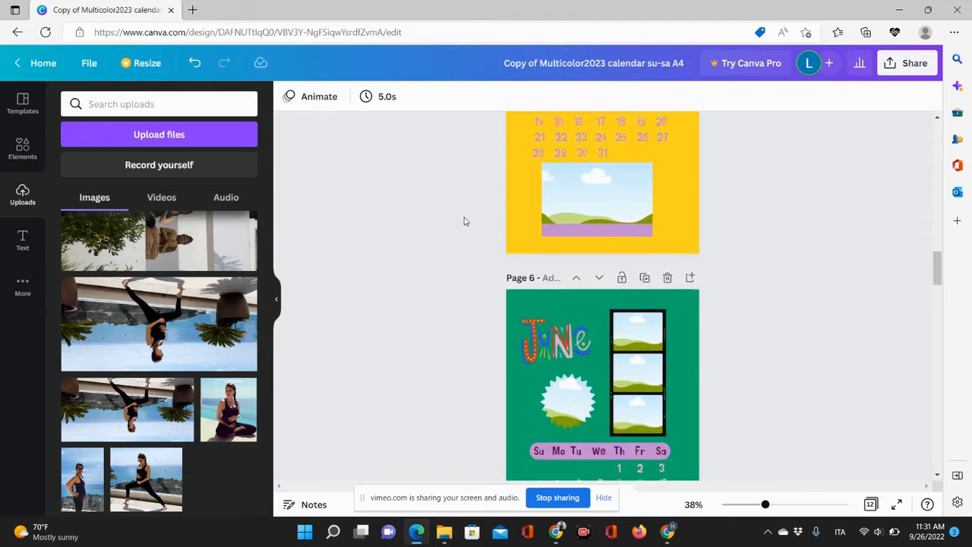
{"action": "scroll", "coordinate": [466, 221], "scroll_direction": "up", "scroll_amount": 9}
{"action": "scroll", "coordinate": [463, 220], "scroll_direction": "up", "scroll_amount": 8}
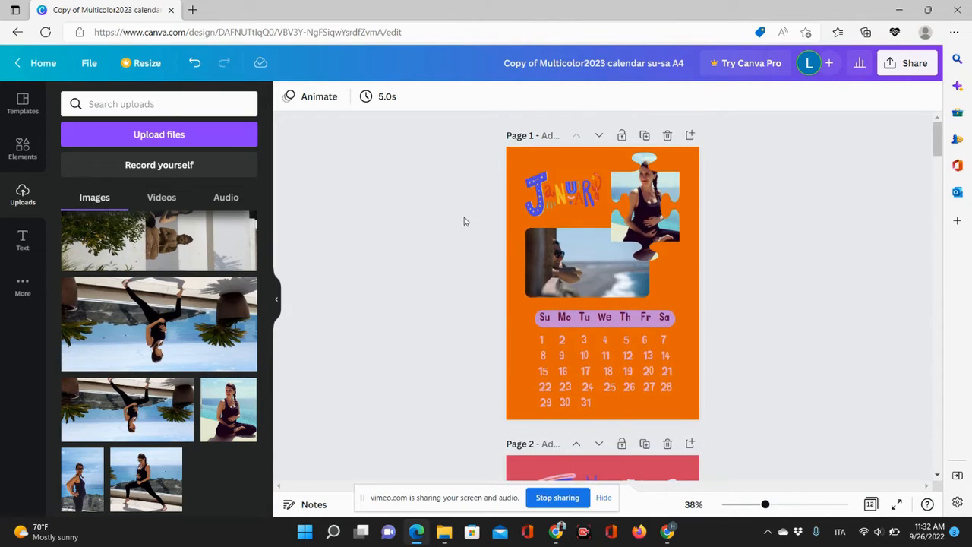
{"action": "left_click", "coordinate": [23, 149]}
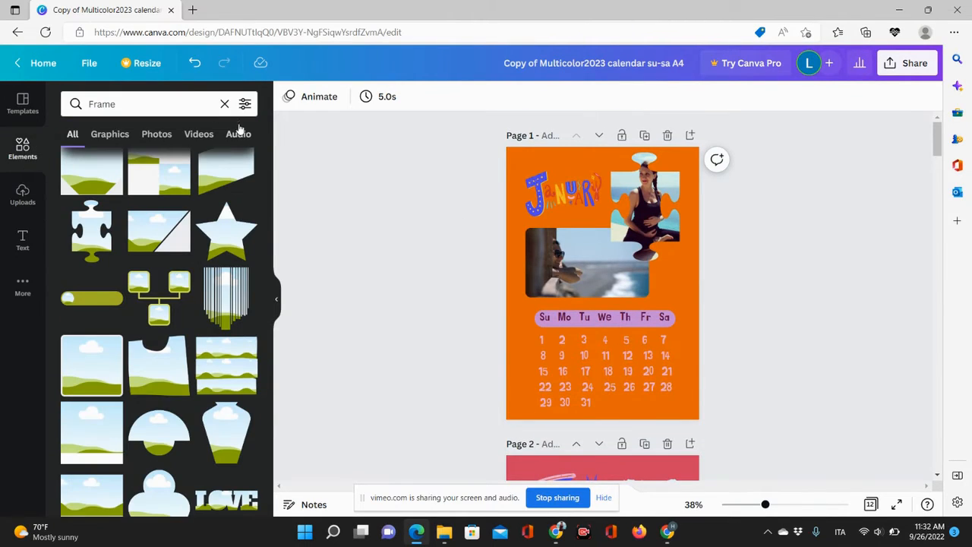
{"action": "left_click", "coordinate": [223, 103]}
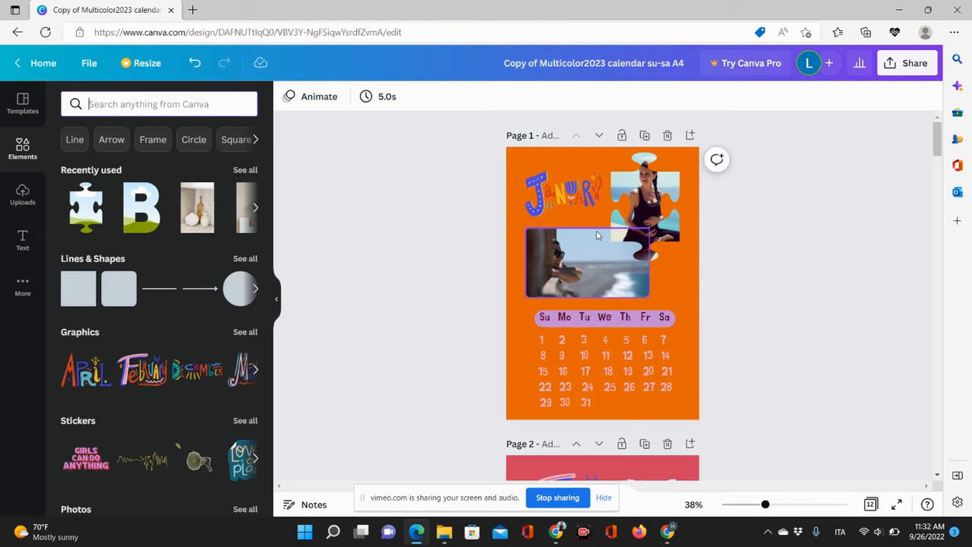
Step: Enlarge the January title graphic until it overlaps the puzzle-piece photo and shift it slightly toward the page's outer edge
{"action": "left_click", "coordinate": [562, 199]}
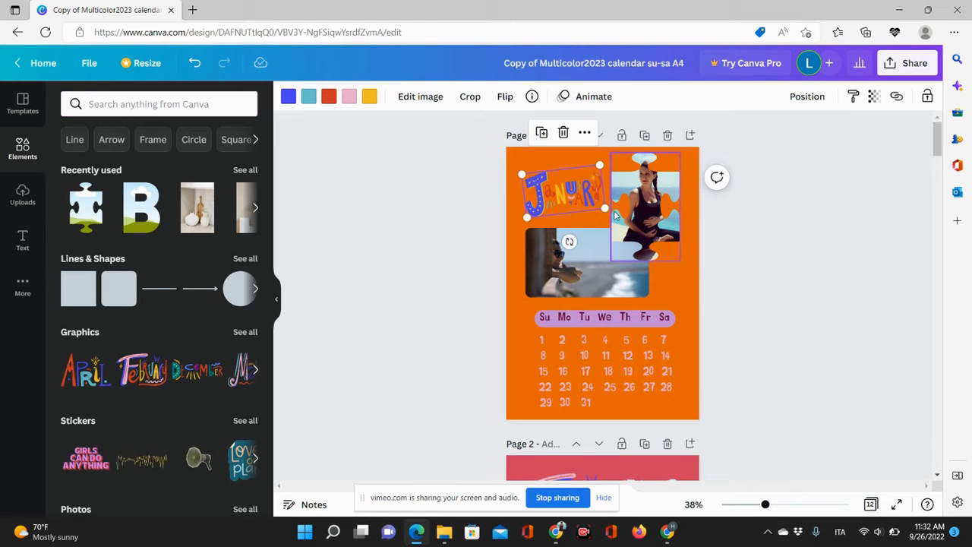
{"action": "left_click_drag", "start_coordinate": [605, 216], "coordinate": [635, 214]}
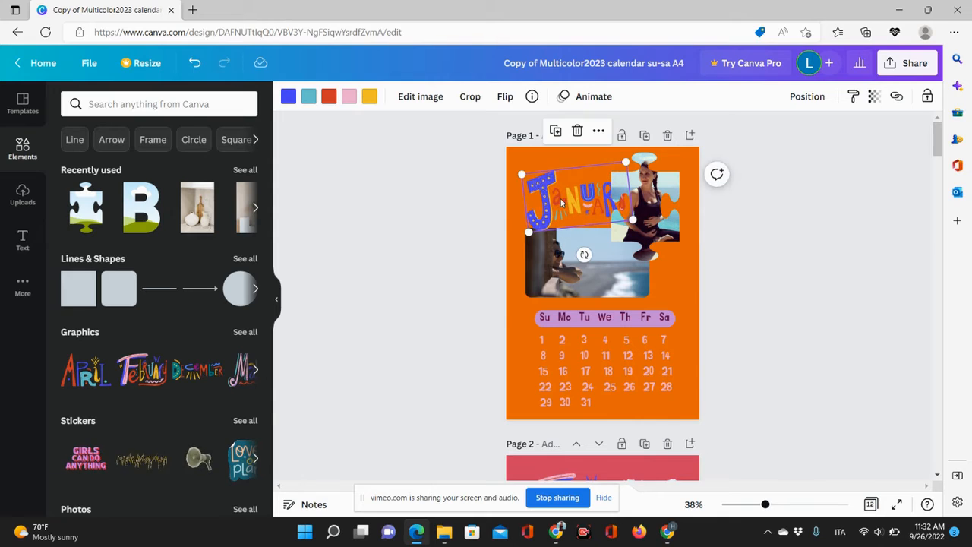
{"action": "left_click_drag", "start_coordinate": [560, 198], "coordinate": [556, 199]}
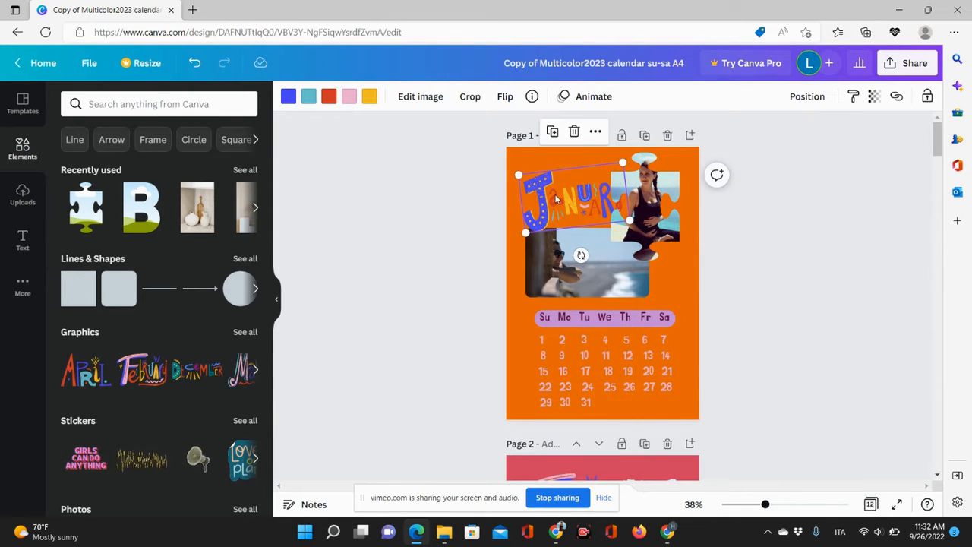
Step: Bring the January title graphic forward so it sits in front of the puzzle-piece photo
{"action": "left_click", "coordinate": [804, 103]}
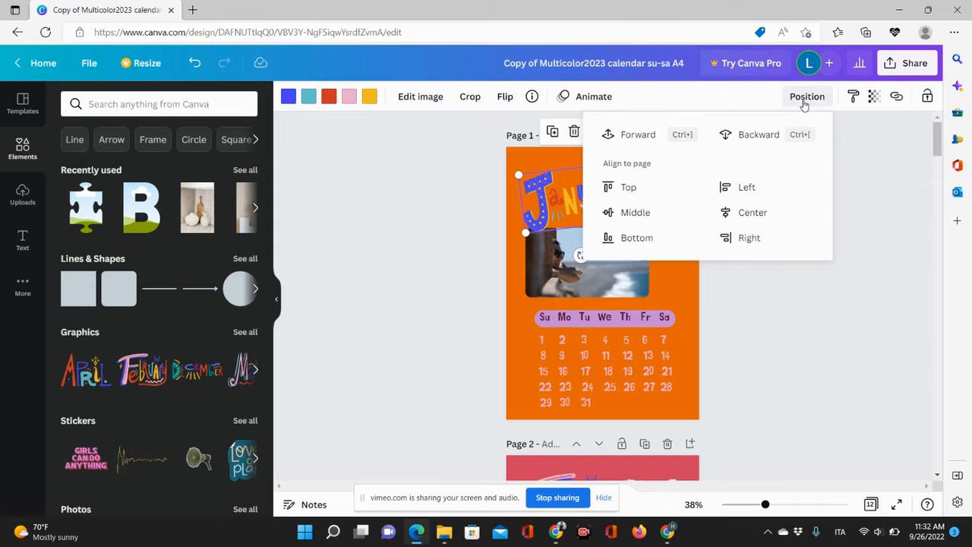
{"action": "left_click", "coordinate": [646, 135]}
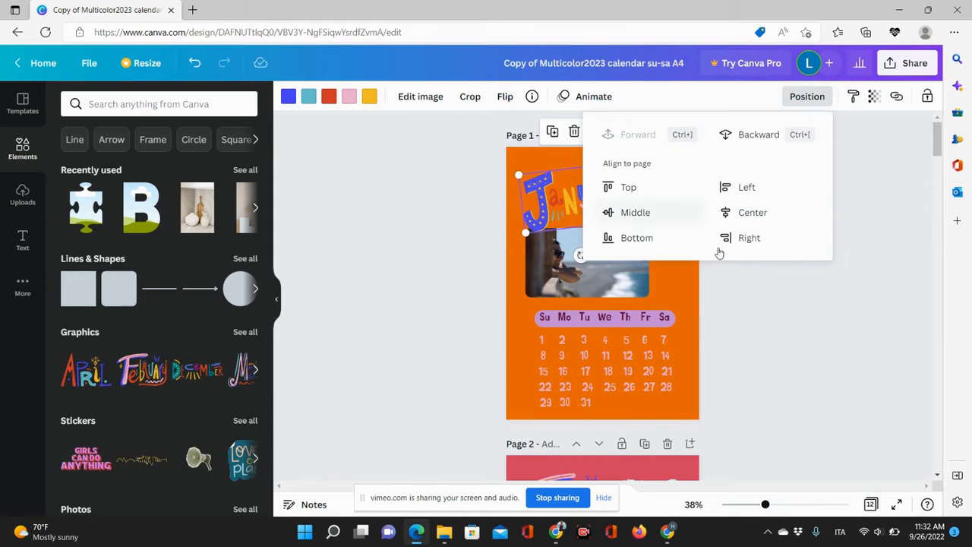
{"action": "left_click", "coordinate": [651, 261]}
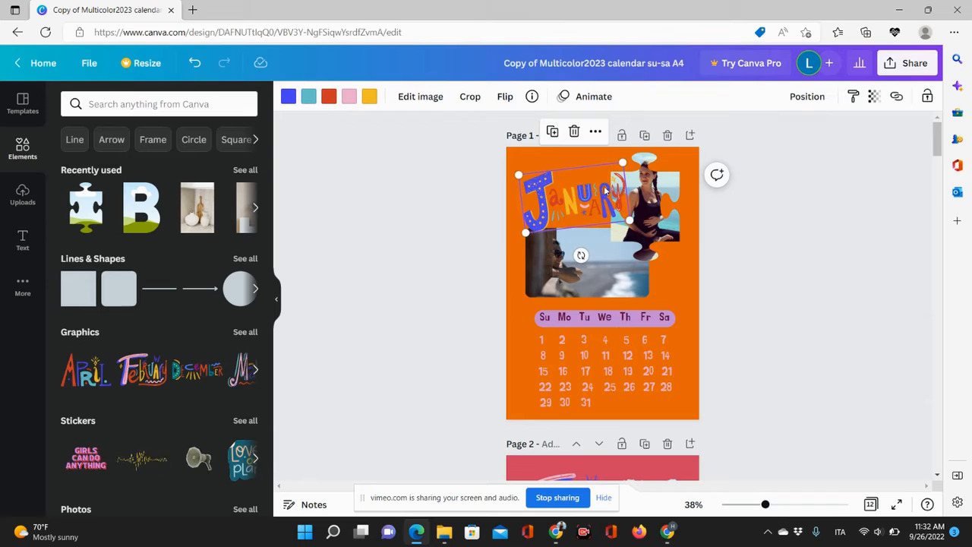
{"action": "left_click", "coordinate": [776, 243]}
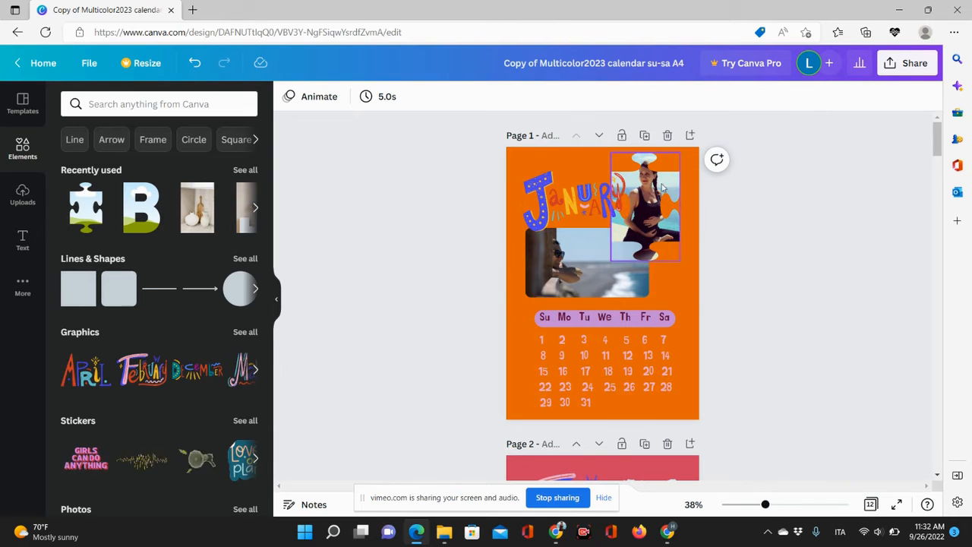
Step: Send the January title graphic behind the puzzle-piece photo and bring it forward again
{"action": "left_click", "coordinate": [619, 204]}
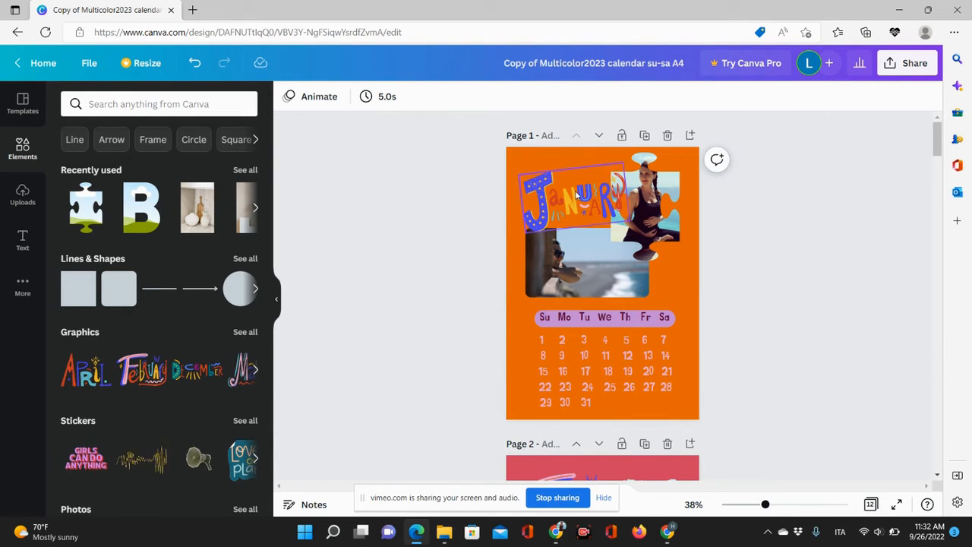
{"action": "left_click", "coordinate": [806, 97]}
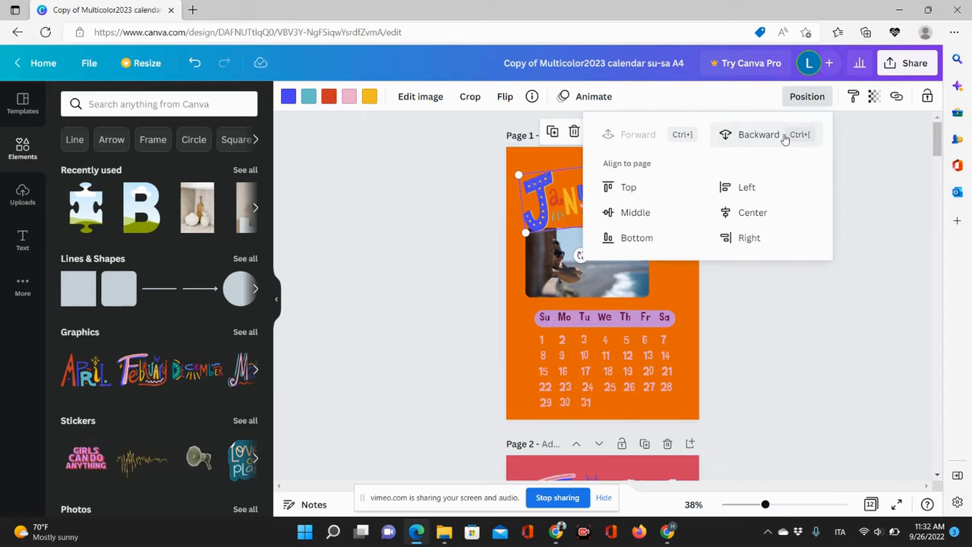
{"action": "left_click", "coordinate": [662, 261]}
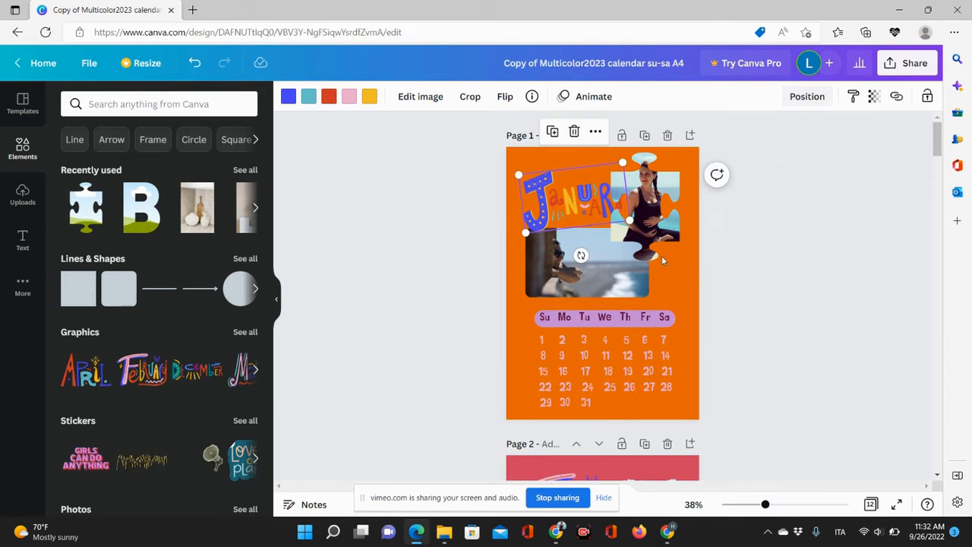
{"action": "left_click", "coordinate": [806, 97]}
{"action": "left_click", "coordinate": [764, 368]}
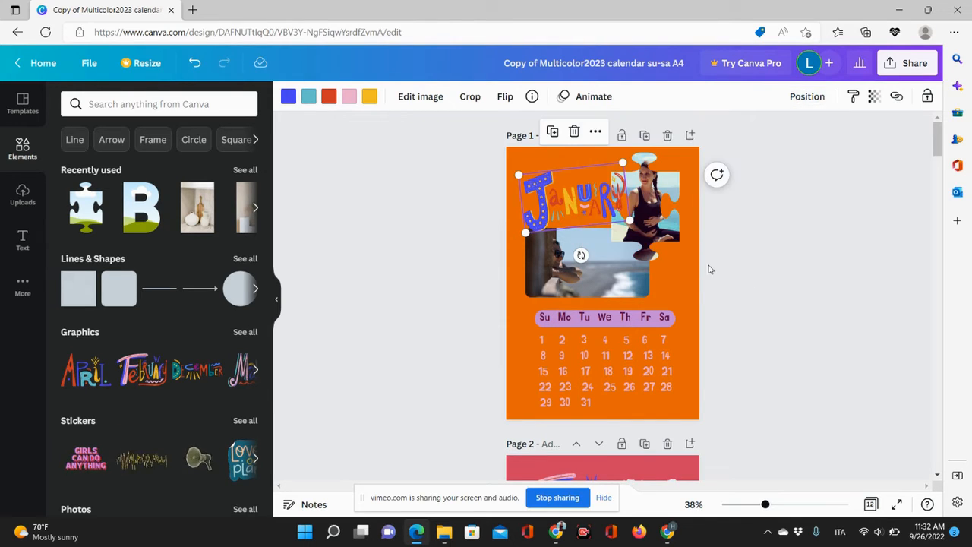
{"action": "left_click", "coordinate": [833, 273]}
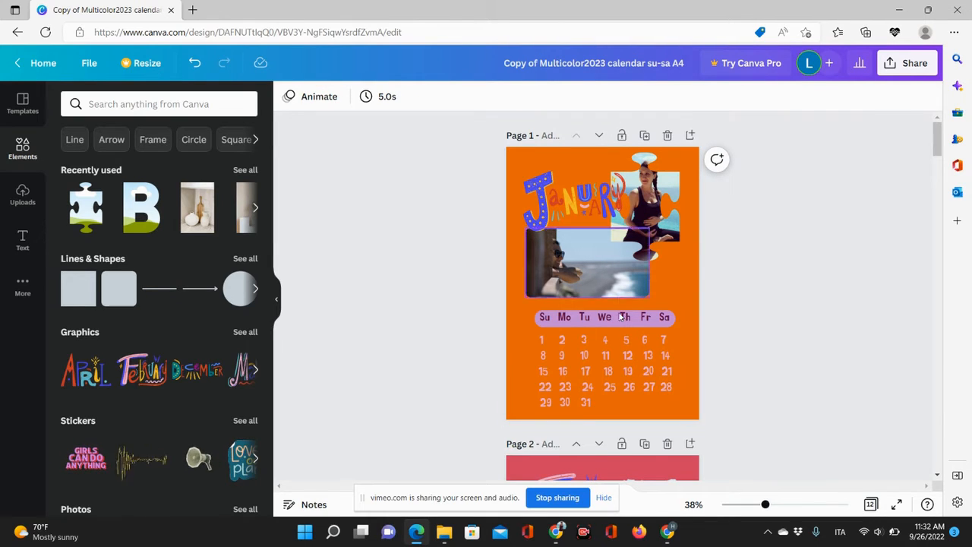
Step: Group January's weekday header with its date rows and move the group slightly up and to the left
{"action": "left_click", "coordinate": [605, 374]}
{"action": "left_click", "coordinate": [821, 403]}
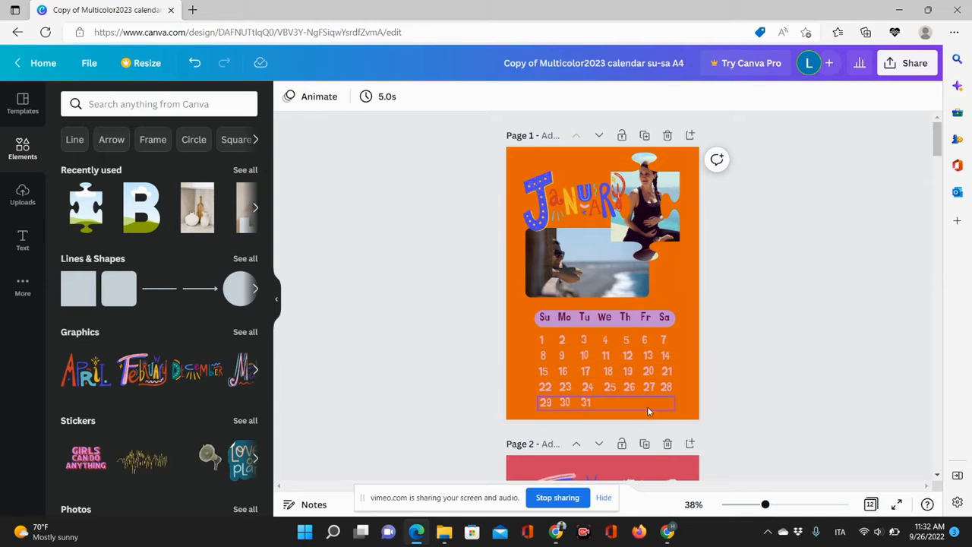
{"action": "left_click_drag", "start_coordinate": [656, 314], "coordinate": [683, 420]}
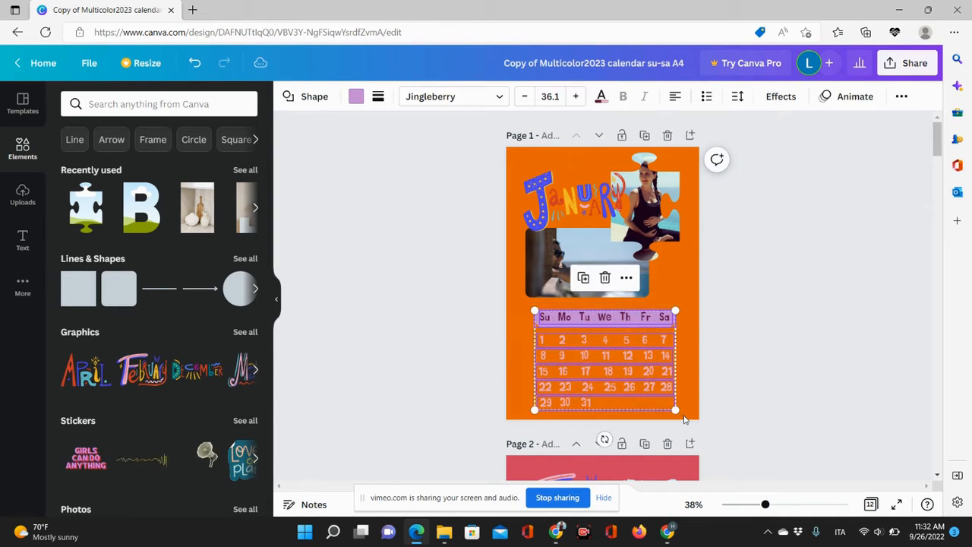
{"action": "left_click", "coordinate": [902, 97]}
{"action": "left_click", "coordinate": [754, 128]}
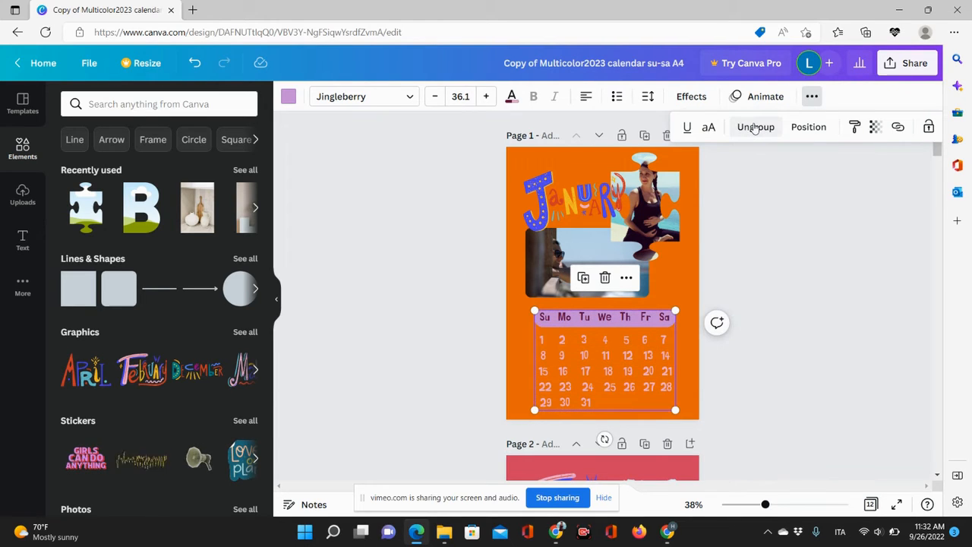
{"action": "left_click", "coordinate": [658, 284]}
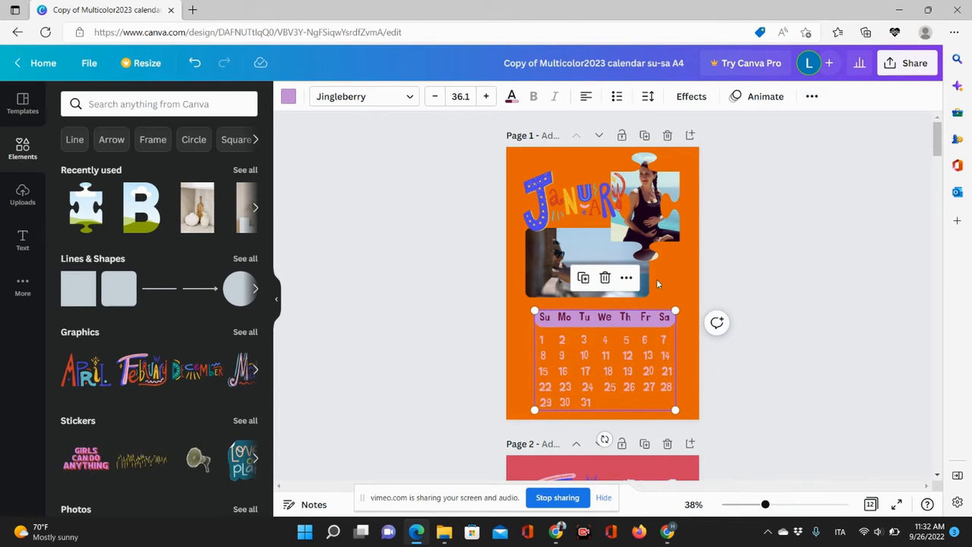
{"action": "left_click", "coordinate": [778, 417]}
{"action": "mouse_move", "coordinate": [612, 363]}
{"action": "left_mouse_down"}
{"action": "mouse_move", "coordinate": [596, 351]}
{"action": "mouse_move", "coordinate": [617, 360]}
{"action": "mouse_move", "coordinate": [610, 356]}
{"action": "left_mouse_up"}
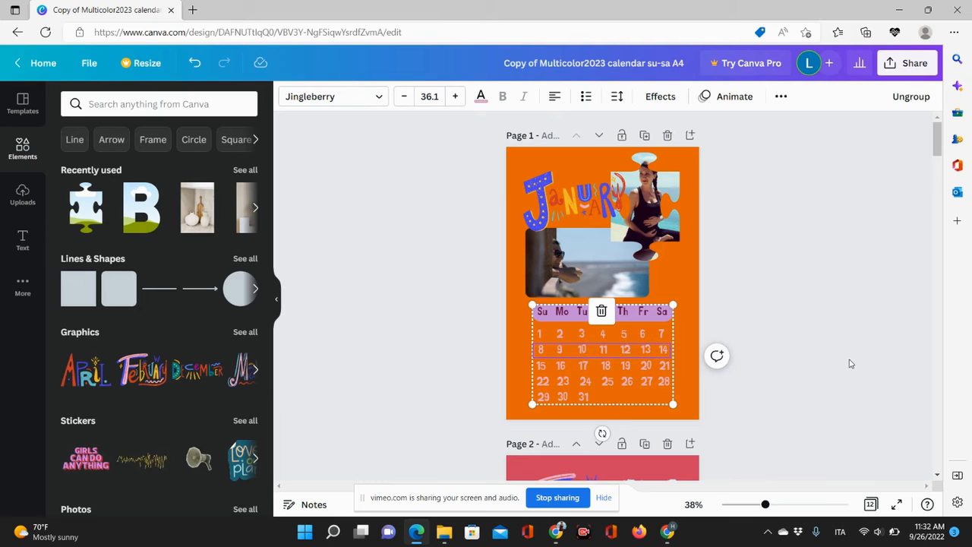
{"action": "left_click", "coordinate": [789, 346]}
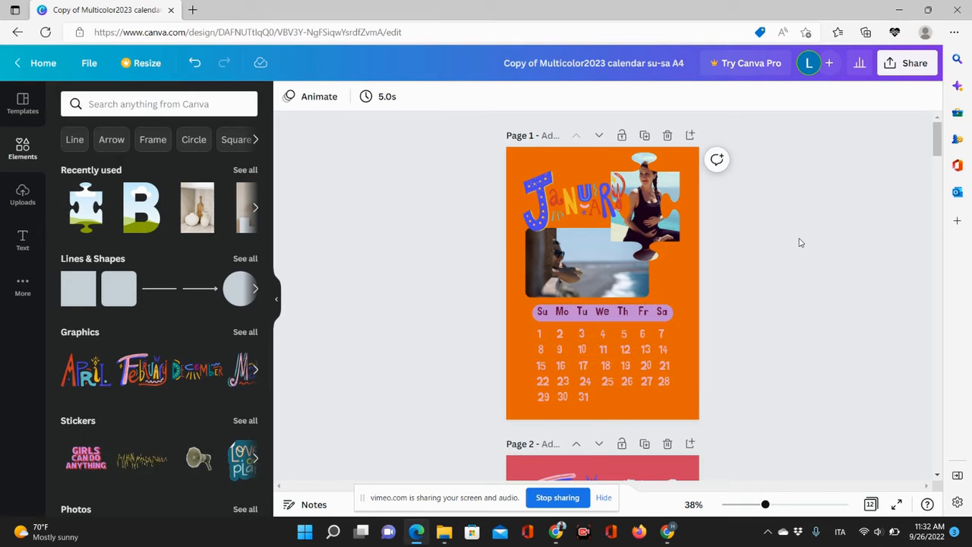
Step: Enlarge the large rectangular frame below February's dates and center it across the page, overlapping the last date row
{"action": "scroll", "coordinate": [799, 242], "scroll_direction": "down", "scroll_amount": 4}
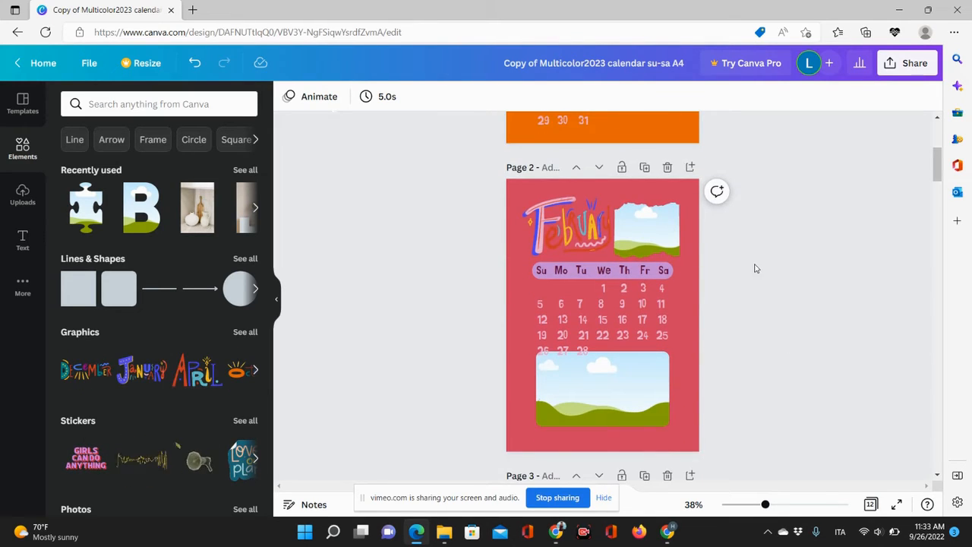
{"action": "scroll", "coordinate": [755, 268], "scroll_direction": "down", "scroll_amount": 1}
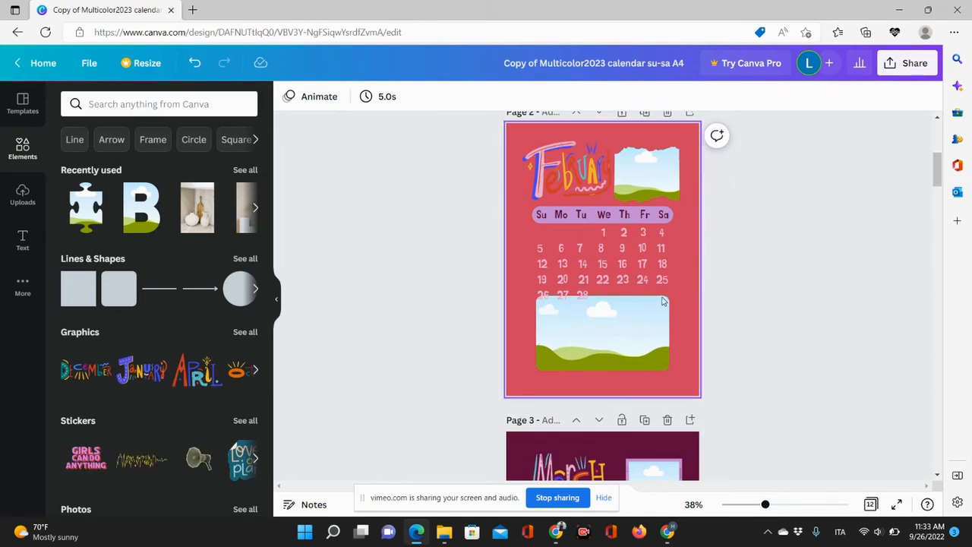
{"action": "left_click", "coordinate": [612, 337]}
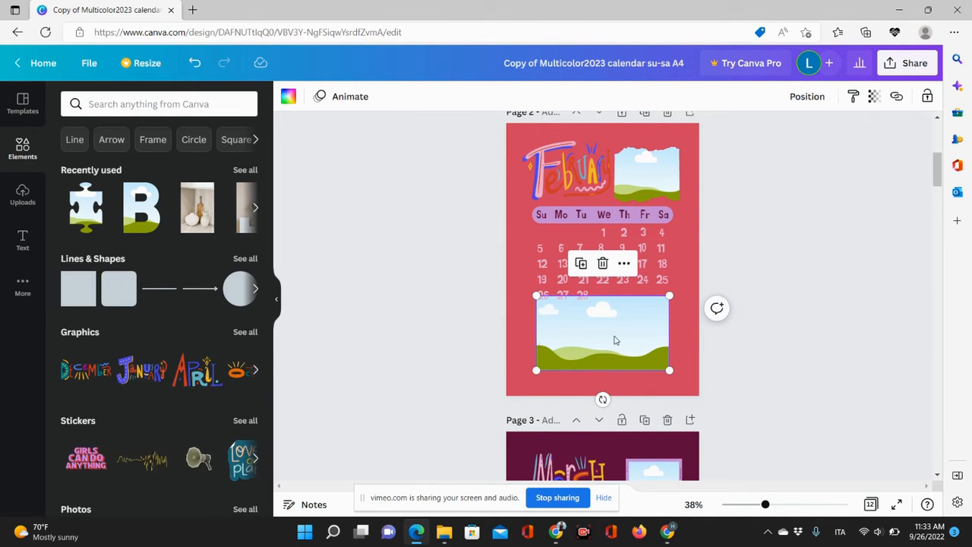
{"action": "mouse_move", "coordinate": [610, 348]}
{"action": "left_mouse_down"}
{"action": "mouse_move", "coordinate": [610, 372]}
{"action": "mouse_move", "coordinate": [612, 353]}
{"action": "left_mouse_up"}
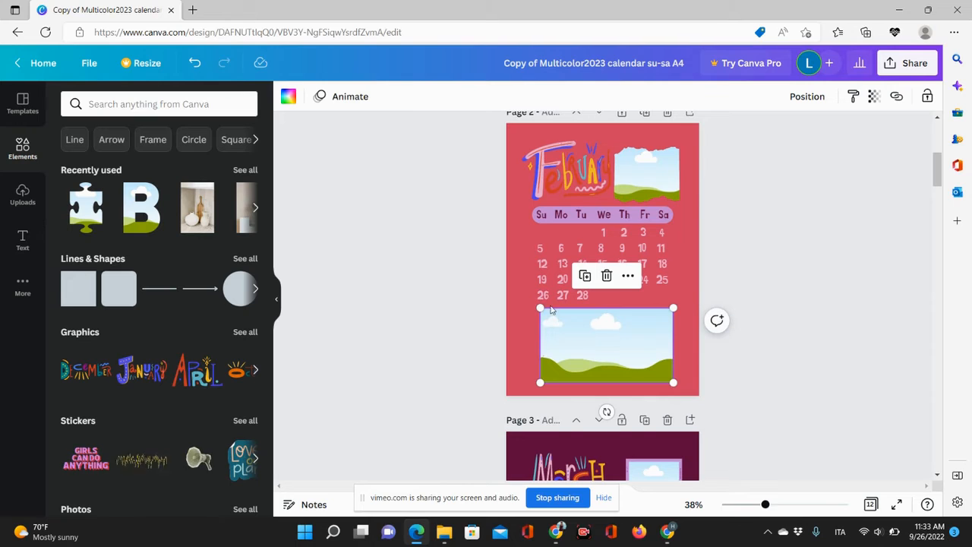
{"action": "left_click_drag", "start_coordinate": [540, 308], "coordinate": [502, 287]}
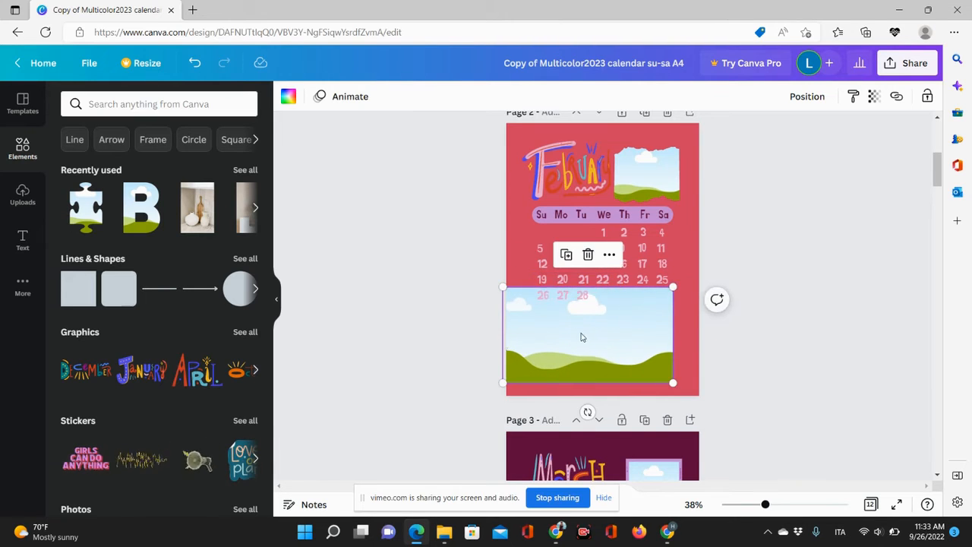
{"action": "mouse_move", "coordinate": [581, 337]}
{"action": "left_mouse_down"}
{"action": "mouse_move", "coordinate": [597, 309]}
{"action": "mouse_move", "coordinate": [590, 347]}
{"action": "left_mouse_up"}
{"action": "left_click", "coordinate": [813, 366]}
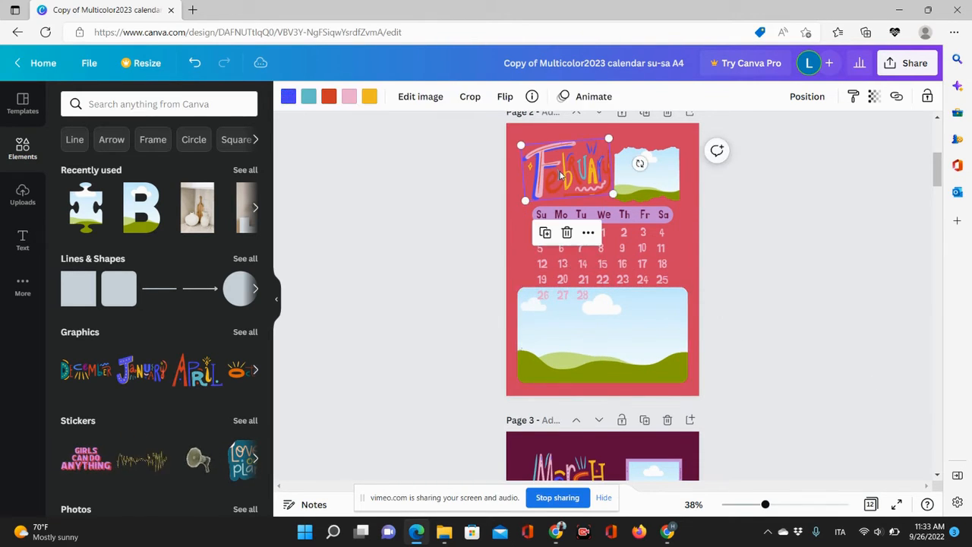
{"action": "left_click", "coordinate": [795, 288]}
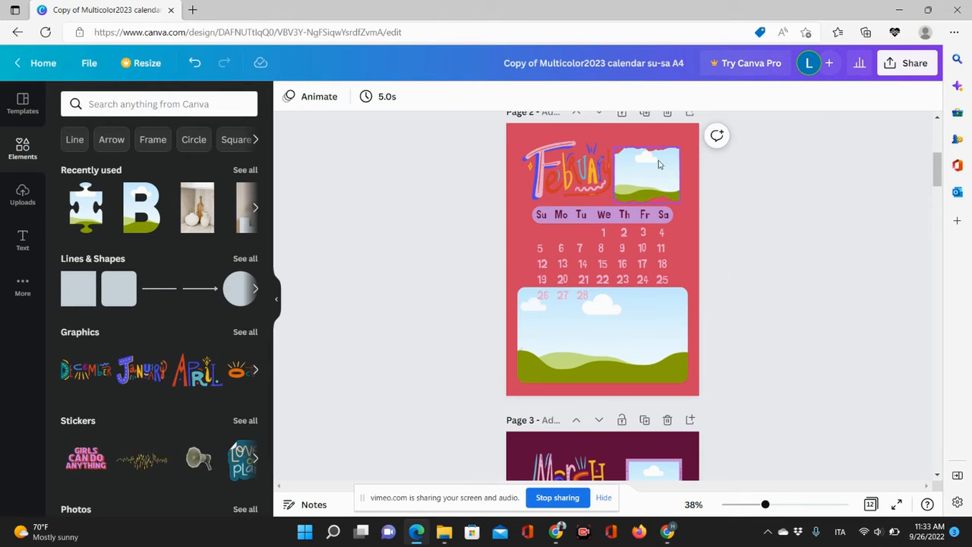
Step: Enlarge February's torn-paper frame until it overlaps the month title, and bring the title graphic in front of it
{"action": "left_click", "coordinate": [621, 153]}
{"action": "left_click_drag", "start_coordinate": [613, 149], "coordinate": [593, 146]}
{"action": "left_click", "coordinate": [550, 183]}
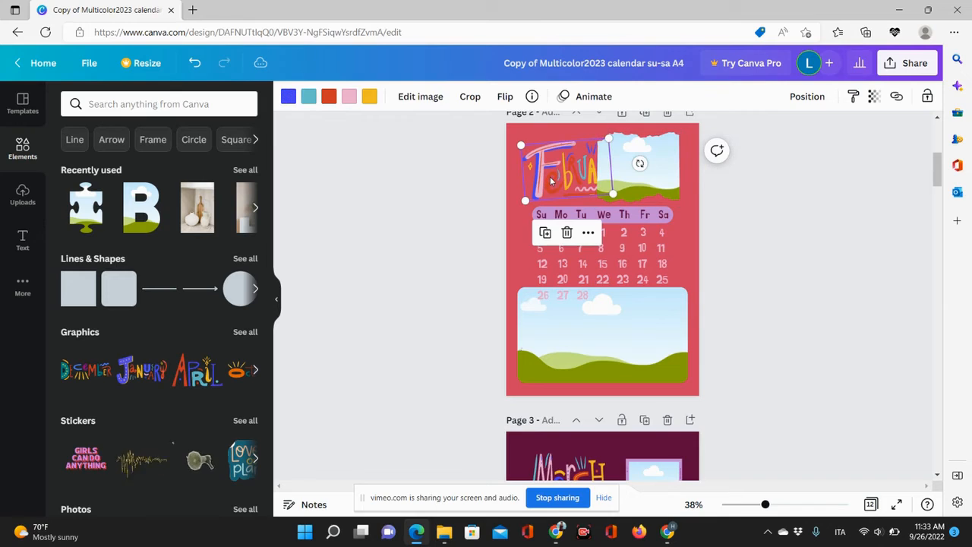
{"action": "left_click", "coordinate": [811, 98]}
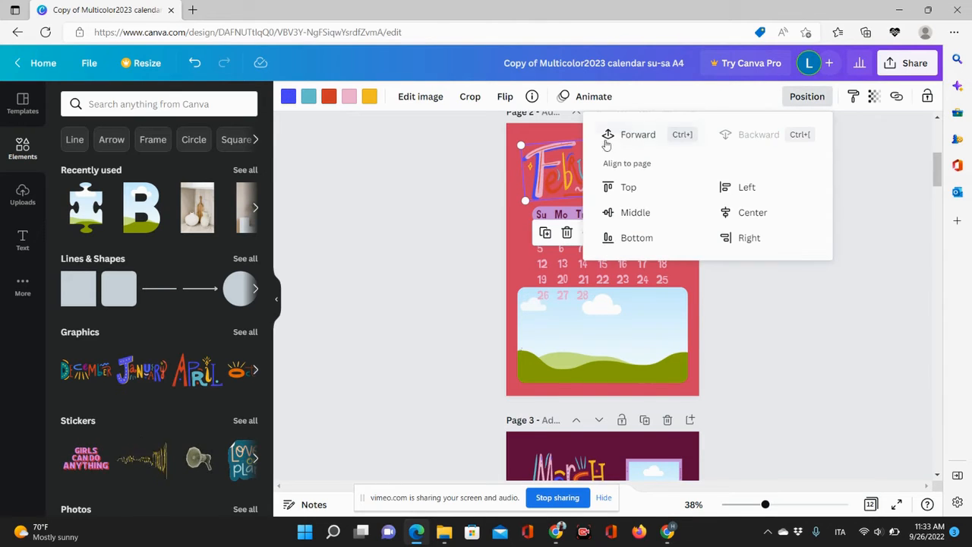
{"action": "left_click", "coordinate": [730, 323]}
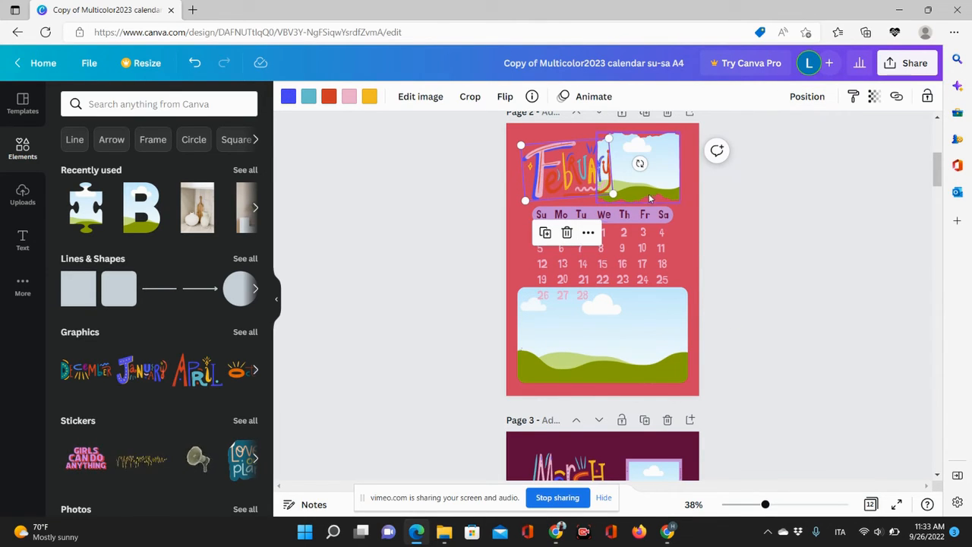
{"action": "left_click", "coordinate": [809, 196]}
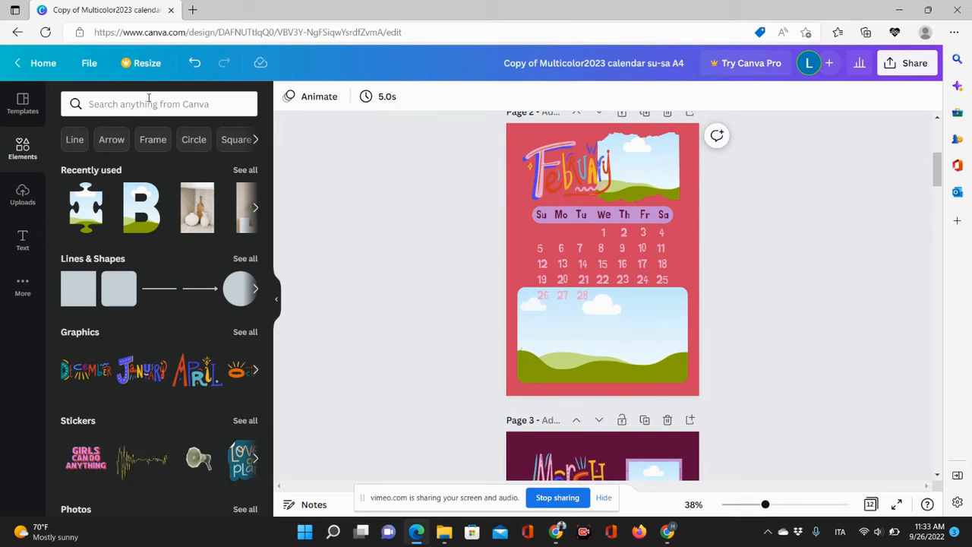
Step: Search the elements library for "friends", limit the results to photos, and look over the available search filters
{"action": "left_click", "coordinate": [151, 106]}
{"action": "type", "text": "fr"}
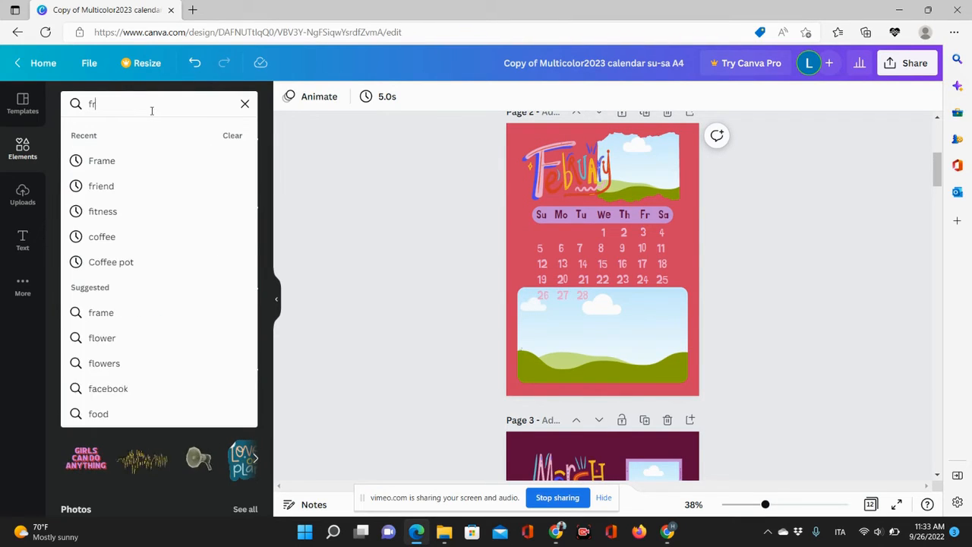
{"action": "type", "text": "iends"}
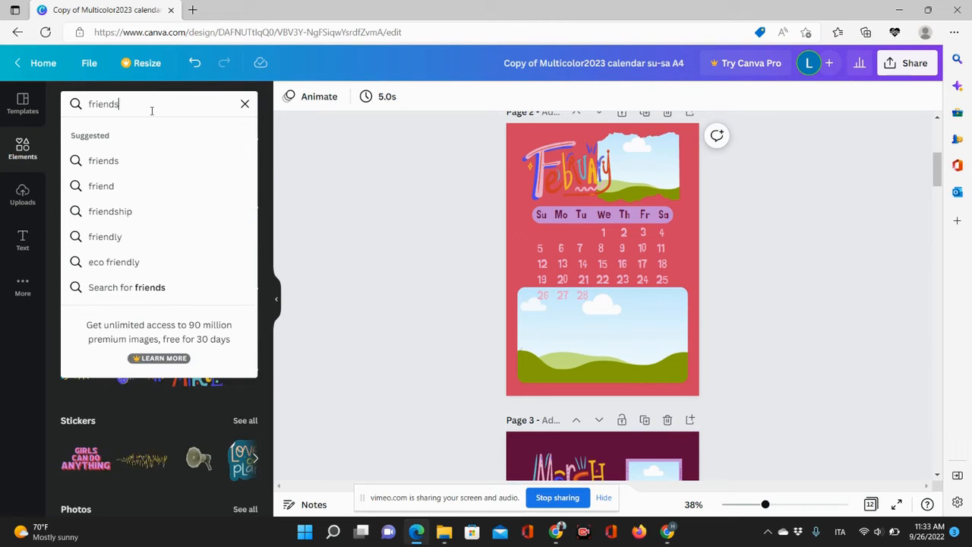
{"action": "key", "text": "Return"}
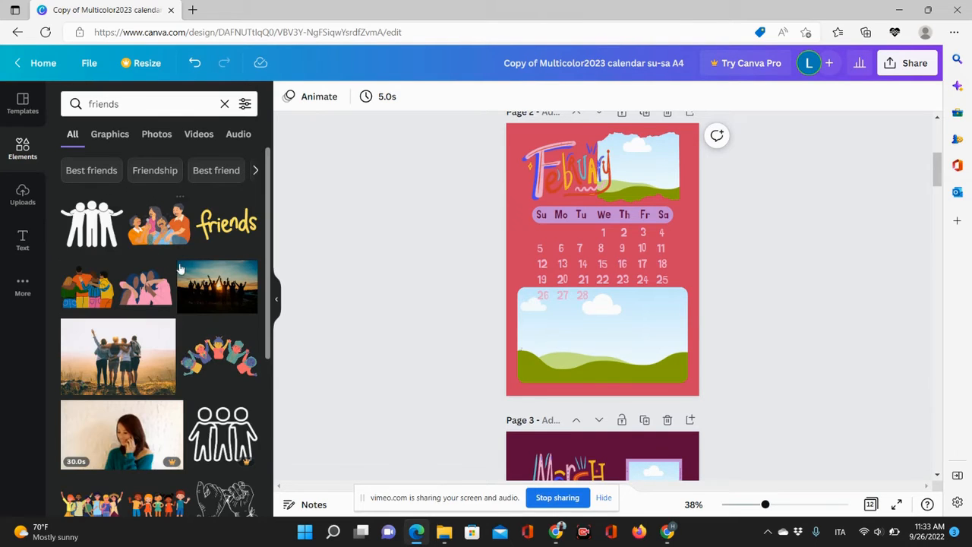
{"action": "left_click", "coordinate": [156, 135]}
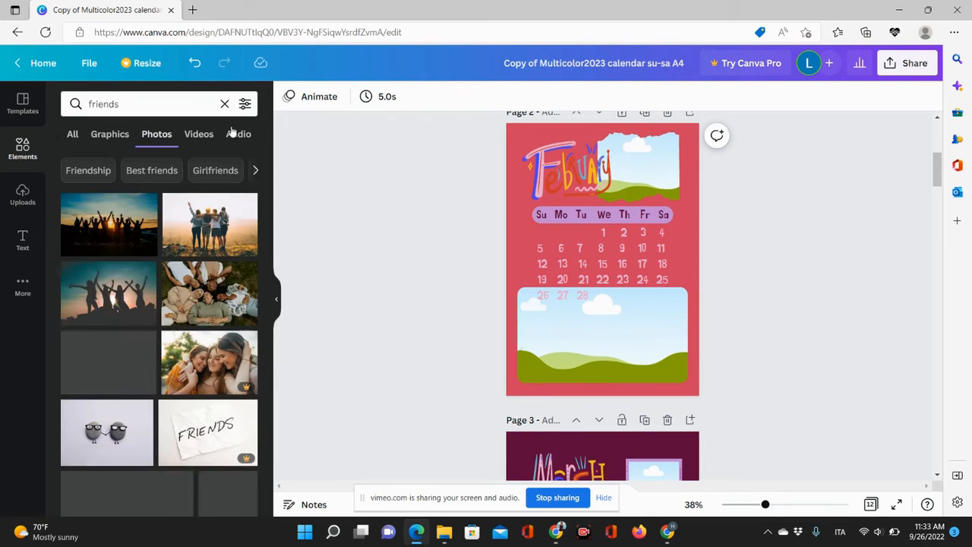
{"action": "left_click", "coordinate": [245, 104]}
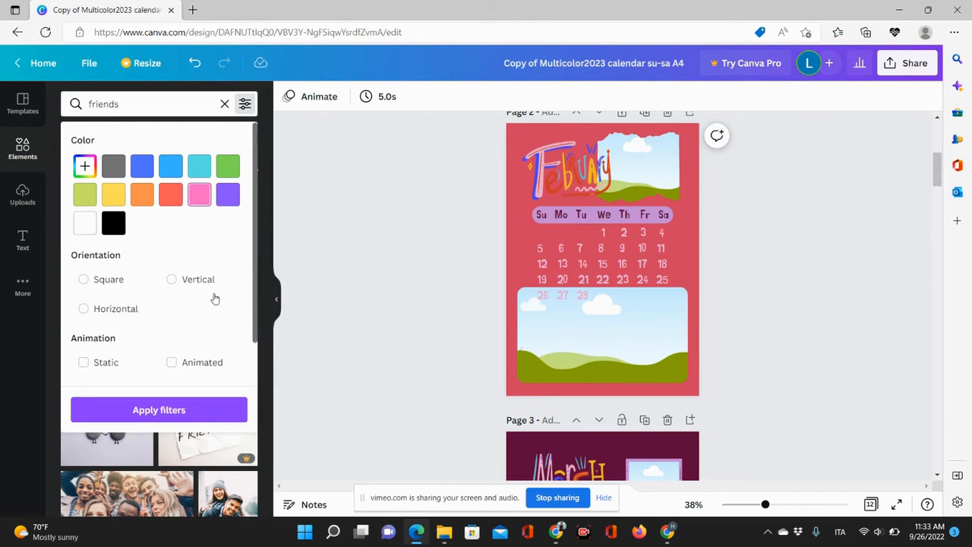
{"action": "scroll", "coordinate": [174, 296], "scroll_direction": "down", "scroll_amount": 1}
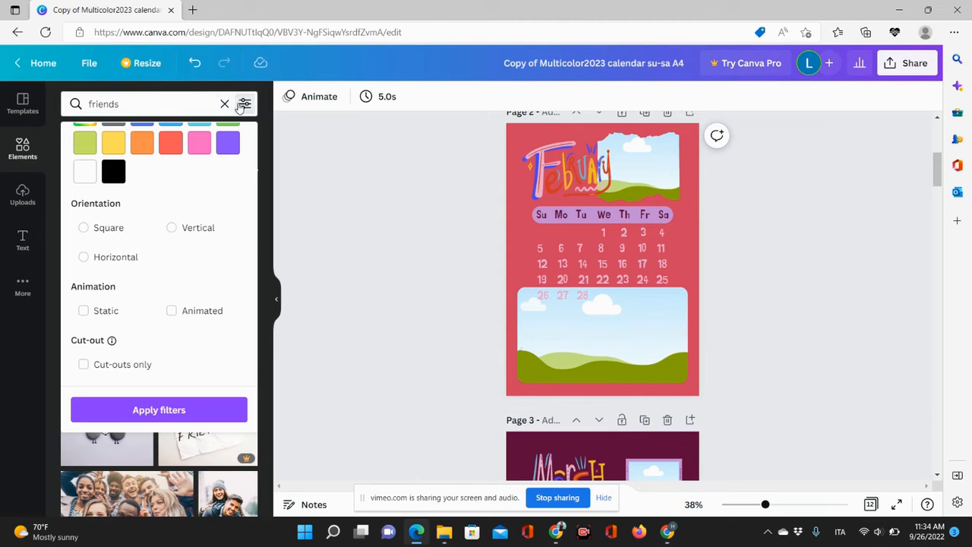
{"action": "left_click", "coordinate": [244, 105]}
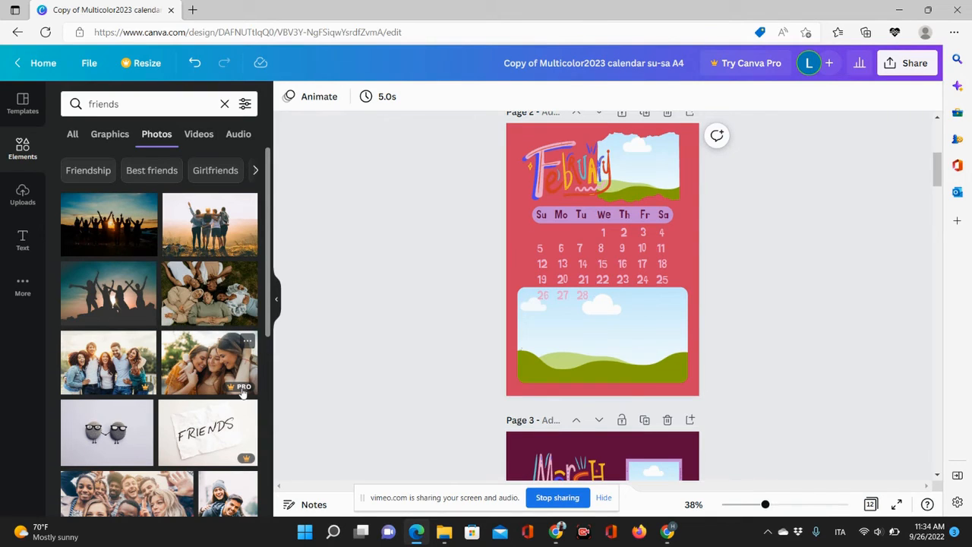
Step: Fill February's large frame with the photo of four friends seen from behind and the torn-paper frame with the friends lying in a circle
{"action": "left_click", "coordinate": [603, 498]}
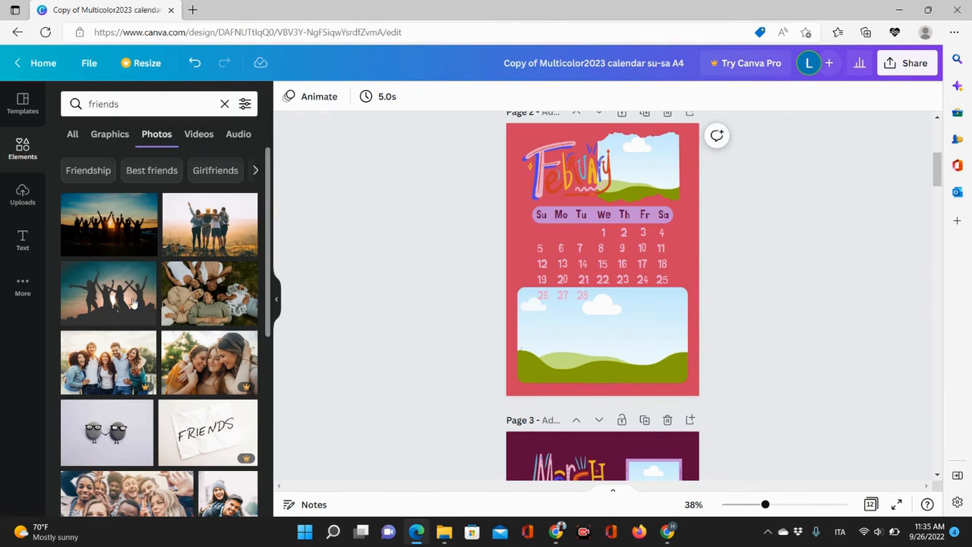
{"action": "left_click_drag", "start_coordinate": [216, 258], "coordinate": [603, 338]}
{"action": "left_click_drag", "start_coordinate": [212, 414], "coordinate": [630, 168]}
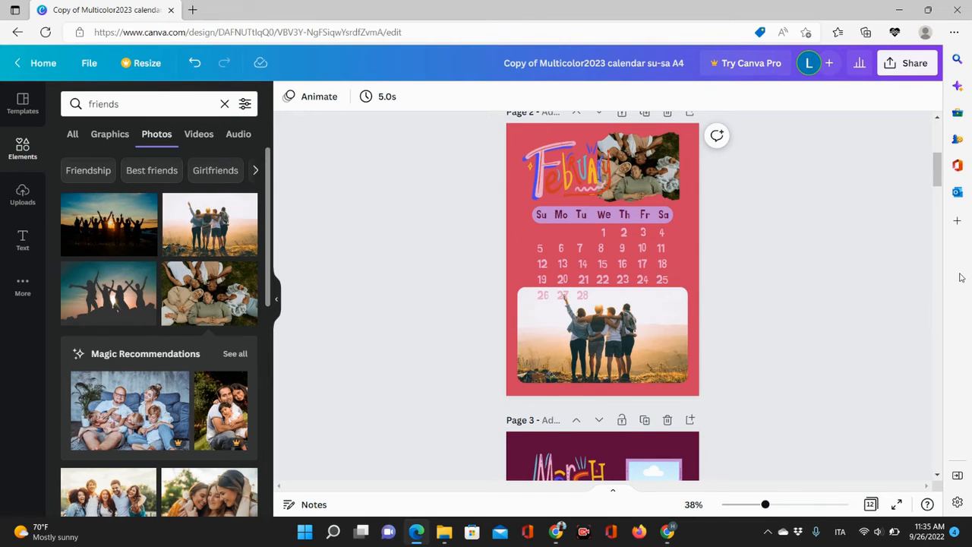
Step: Enlarge March's oval frame to about 147.5 × 67.7 and shift it to start at the page's left edge, above the weekday header
{"action": "scroll", "coordinate": [911, 312], "scroll_direction": "down", "scroll_amount": 6}
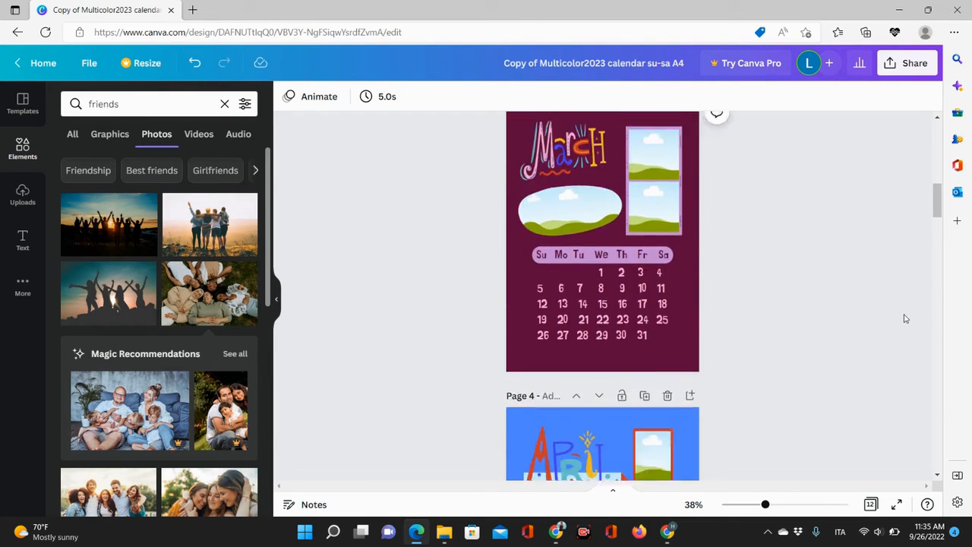
{"action": "scroll", "coordinate": [905, 318], "scroll_direction": "up", "scroll_amount": 3}
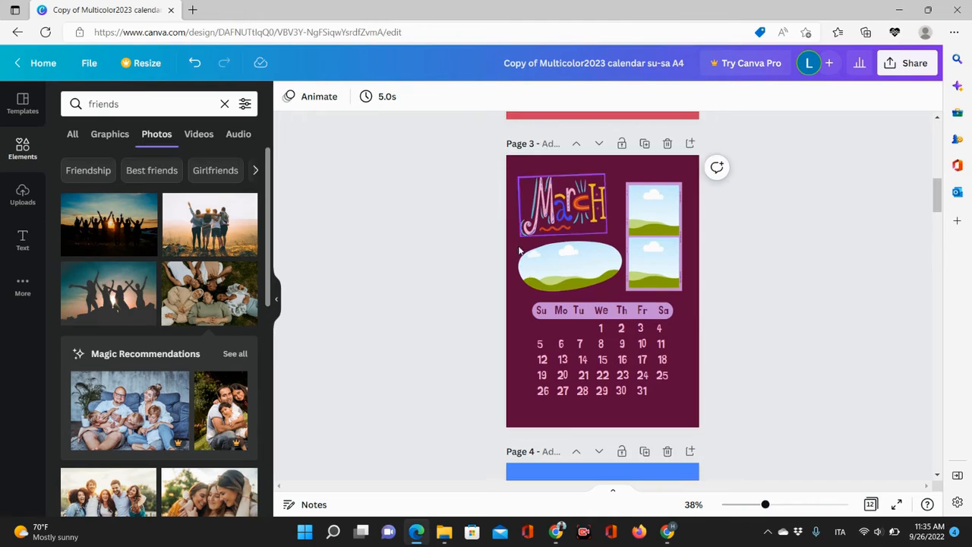
{"action": "left_click", "coordinate": [577, 271]}
{"action": "left_click", "coordinate": [623, 289]}
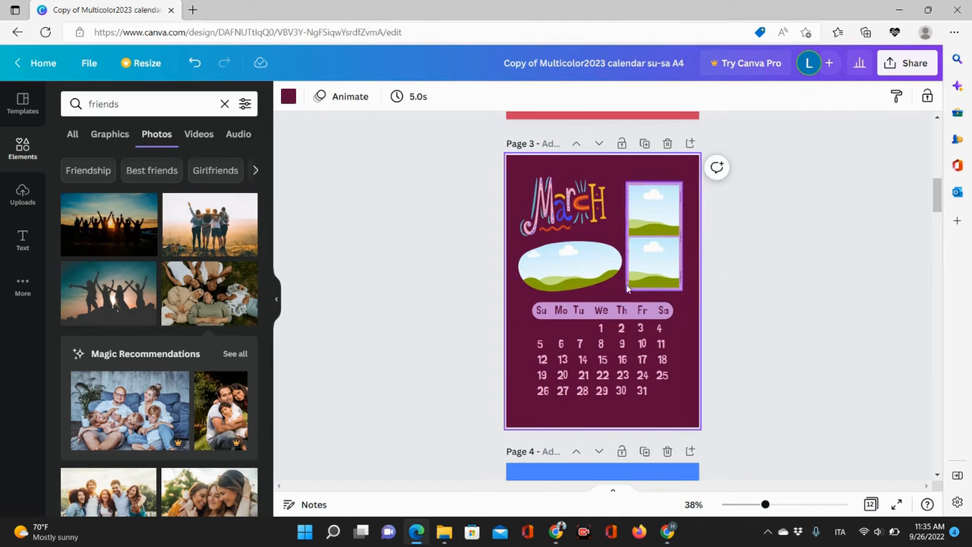
{"action": "left_click", "coordinate": [576, 276]}
{"action": "left_click_drag", "start_coordinate": [624, 281], "coordinate": [656, 316]}
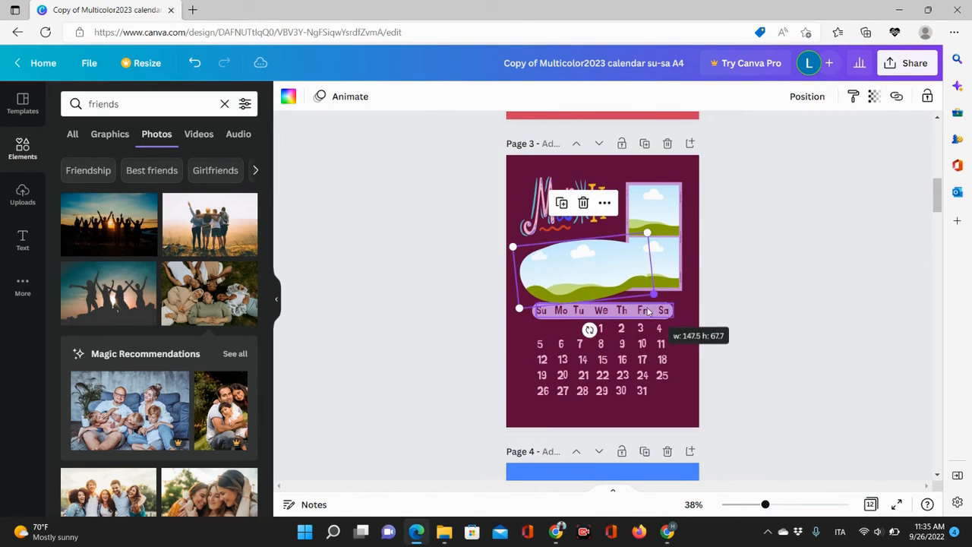
{"action": "left_click_drag", "start_coordinate": [562, 260], "coordinate": [543, 256]}
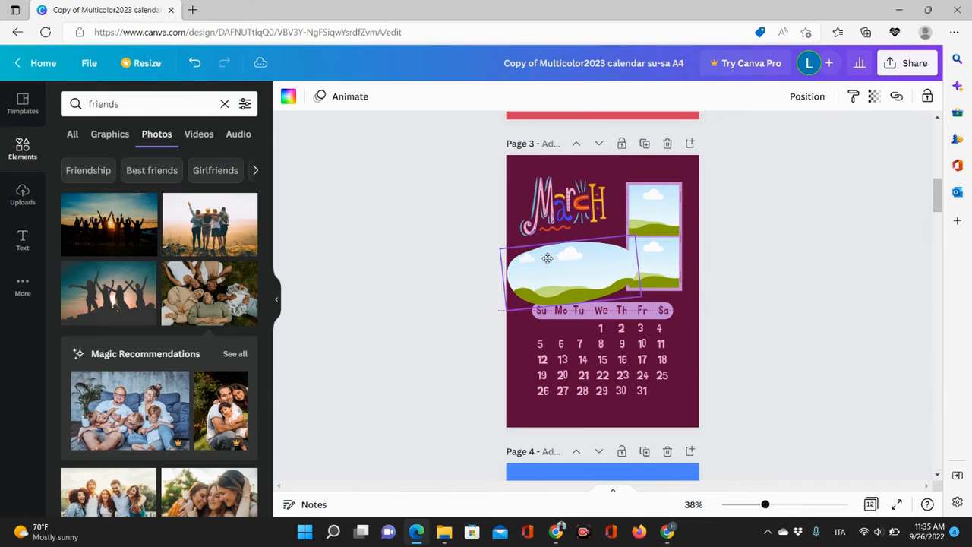
{"action": "left_click", "coordinate": [740, 299]}
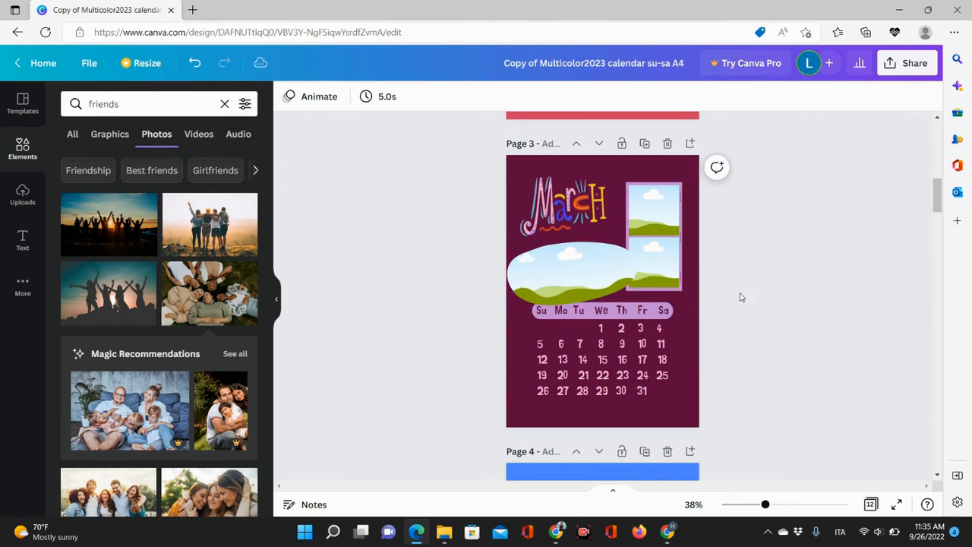
Step: Fill March's oval frame with the sunset silhouettes photo, the upper square with the jumping friends and the lower with the two women
{"action": "scroll", "coordinate": [97, 290], "scroll_direction": "down", "scroll_amount": 4}
{"action": "scroll", "coordinate": [96, 290], "scroll_direction": "down", "scroll_amount": 1}
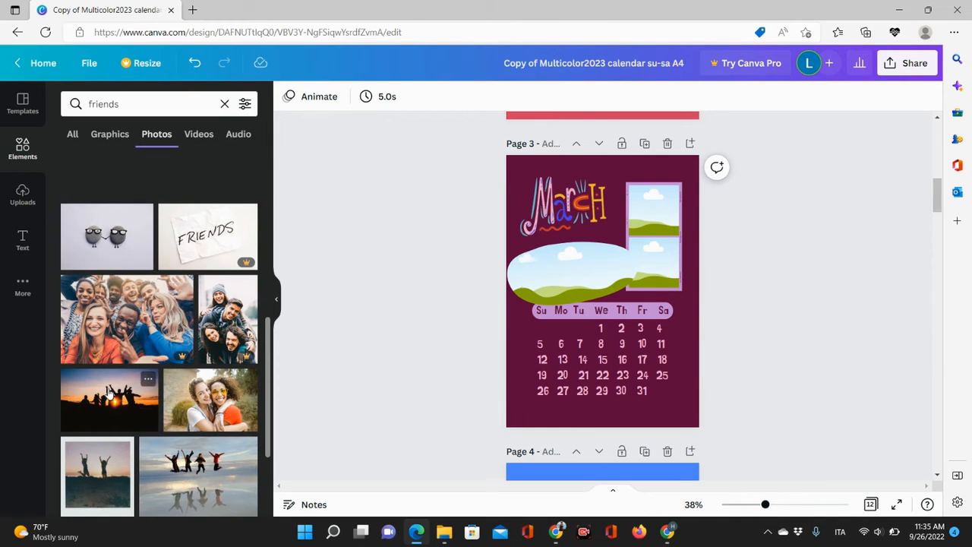
{"action": "left_click_drag", "start_coordinate": [110, 405], "coordinate": [555, 267]}
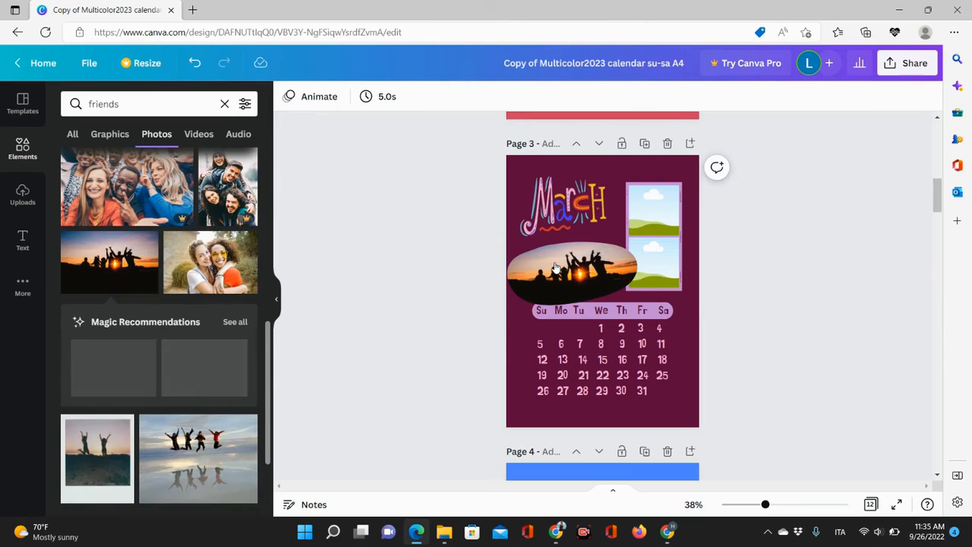
{"action": "left_click_drag", "start_coordinate": [232, 442], "coordinate": [653, 206]}
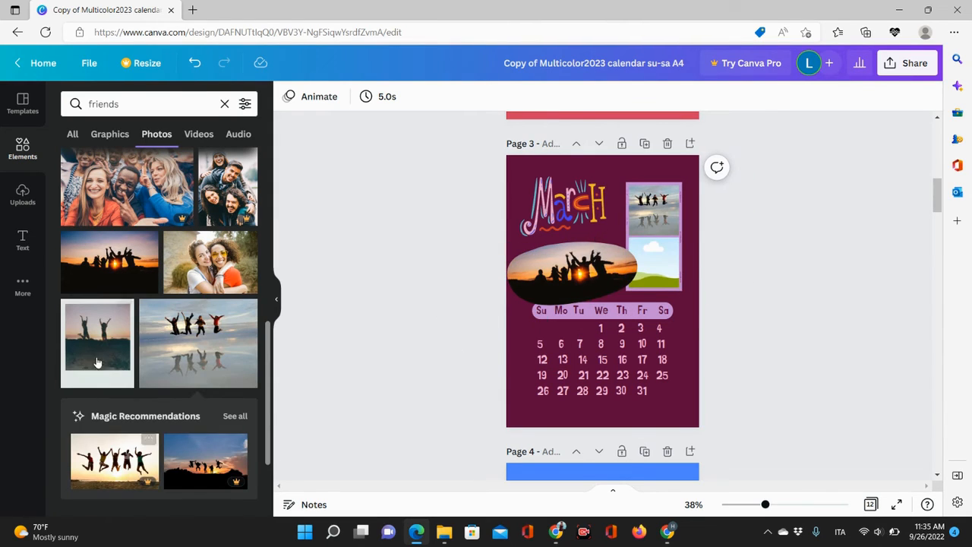
{"action": "left_click_drag", "start_coordinate": [214, 270], "coordinate": [653, 262]}
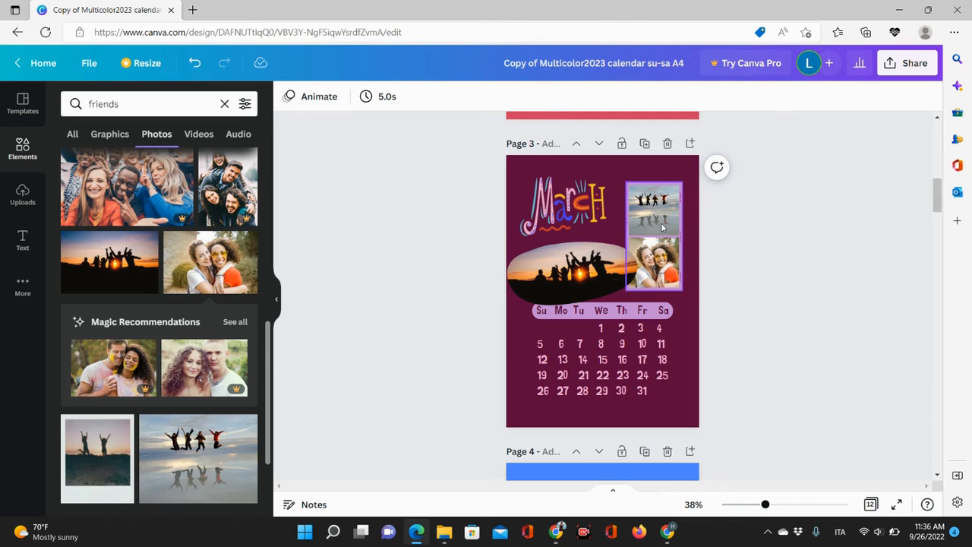
Step: Examine which colors can be changed for April's page background, small red-bordered frame and month title graphic
{"action": "scroll", "coordinate": [772, 280], "scroll_direction": "down", "scroll_amount": 5}
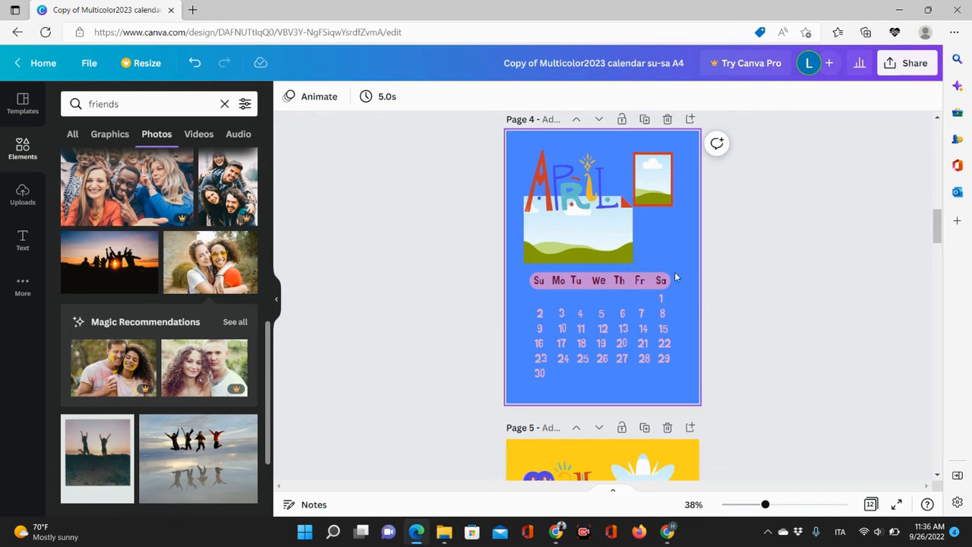
{"action": "left_click", "coordinate": [533, 148]}
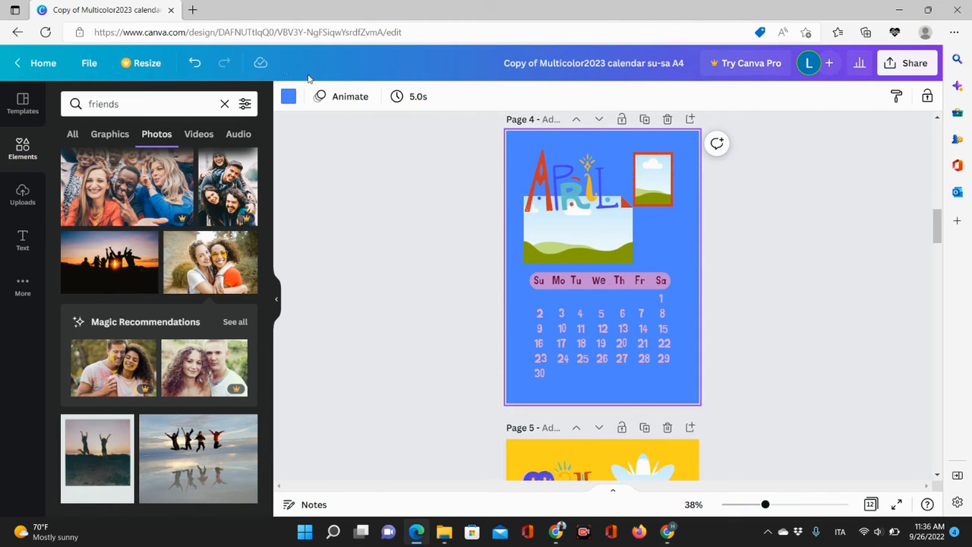
{"action": "left_click", "coordinate": [288, 97]}
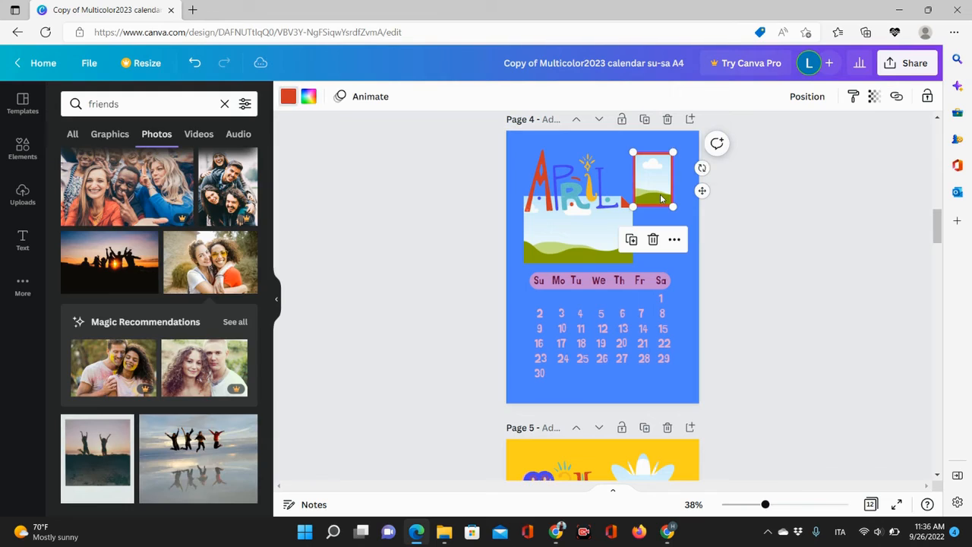
{"action": "left_click", "coordinate": [656, 198]}
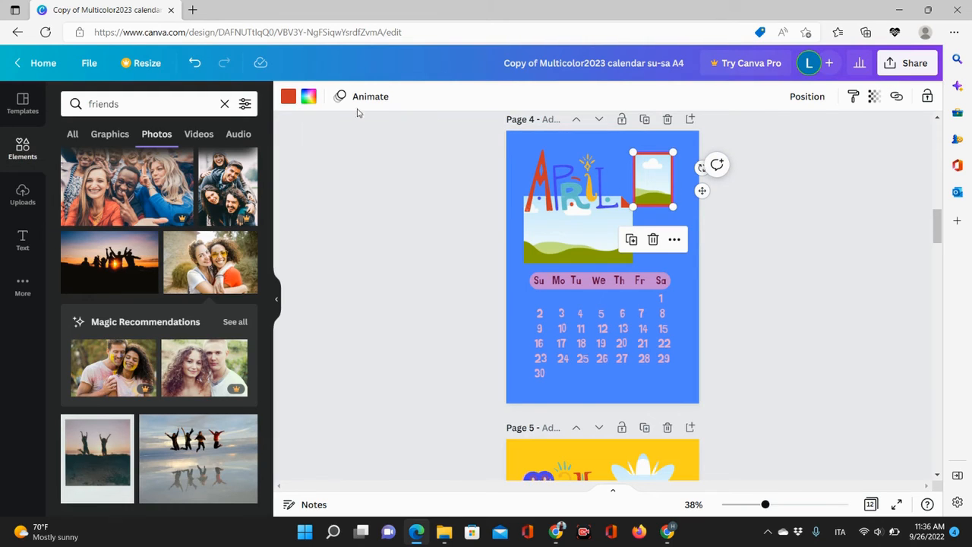
{"action": "left_click", "coordinate": [289, 97]}
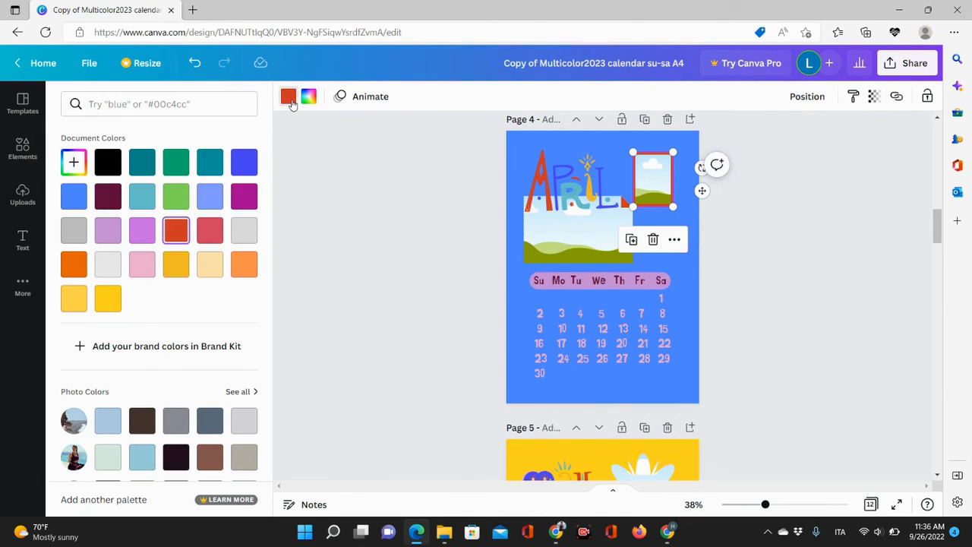
{"action": "left_click", "coordinate": [290, 100]}
{"action": "left_click", "coordinate": [581, 188]}
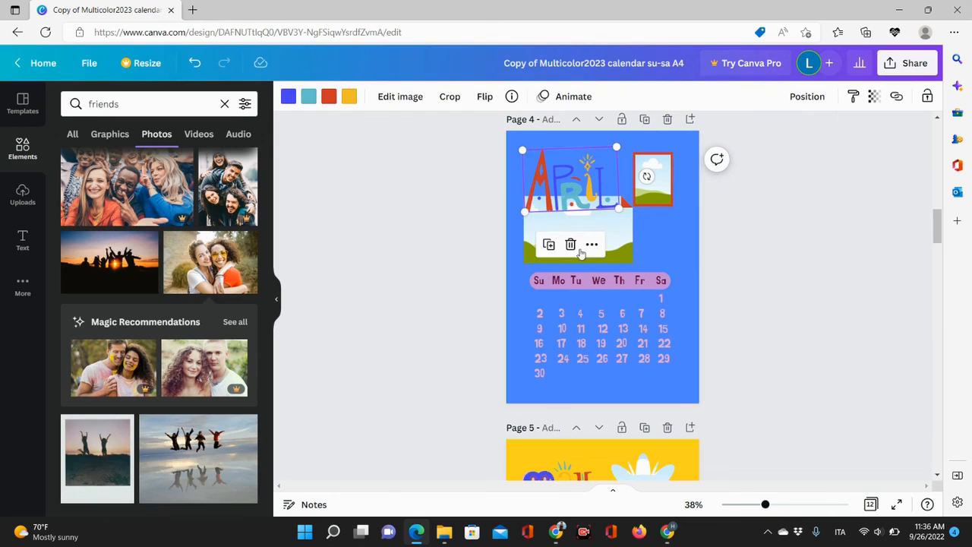
Step: Change the font of all of April's date rows to Brasika
{"action": "left_click", "coordinate": [581, 377]}
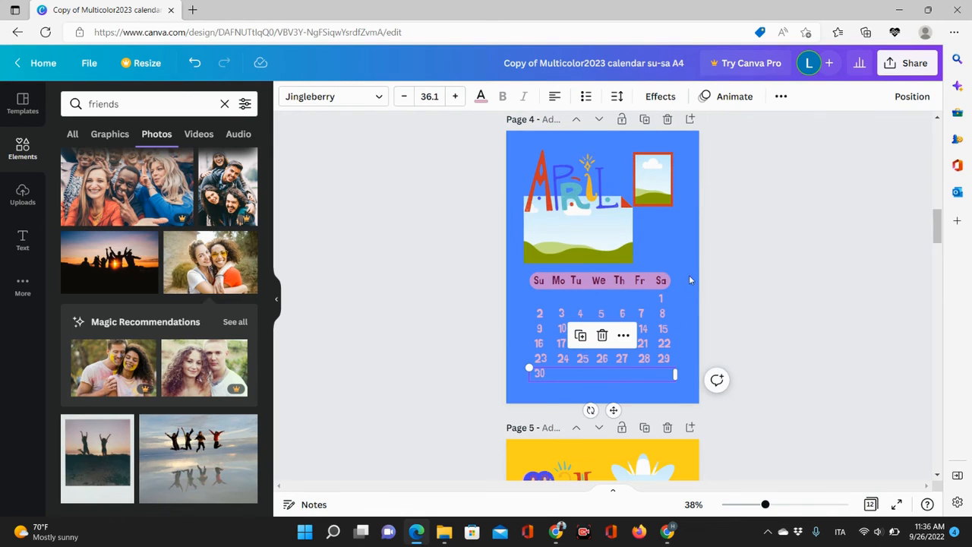
{"action": "left_click", "coordinate": [548, 402]}
{"action": "left_click_drag", "start_coordinate": [528, 383], "coordinate": [679, 295]}
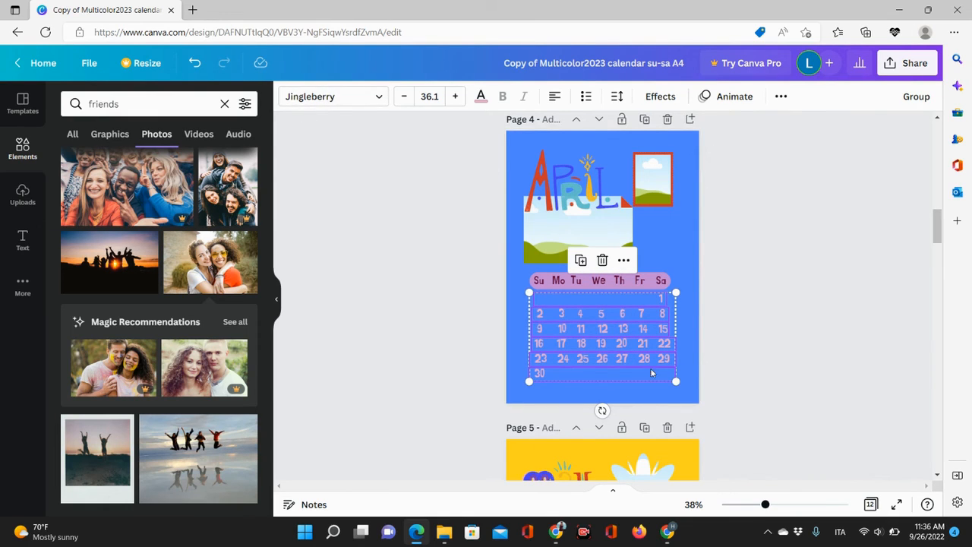
{"action": "left_click", "coordinate": [376, 100]}
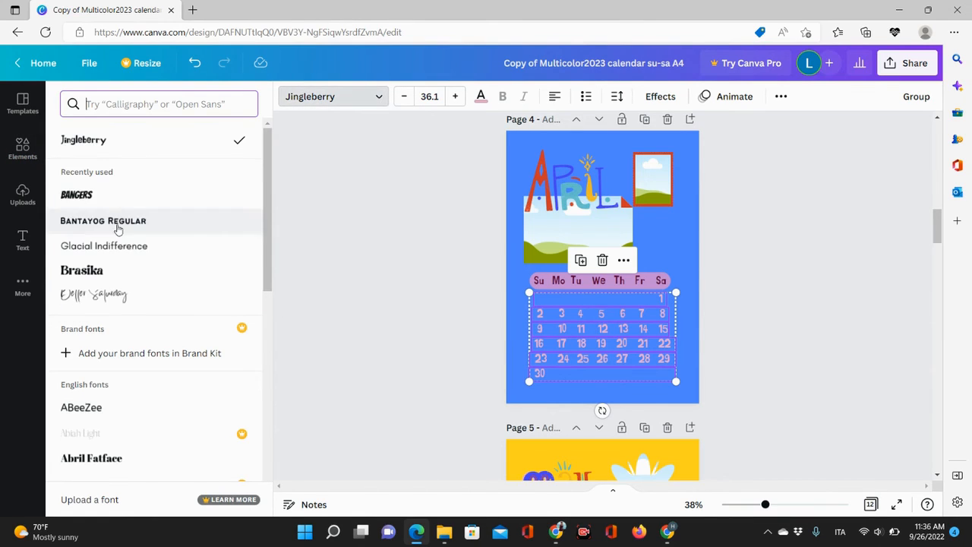
{"action": "left_click", "coordinate": [110, 274]}
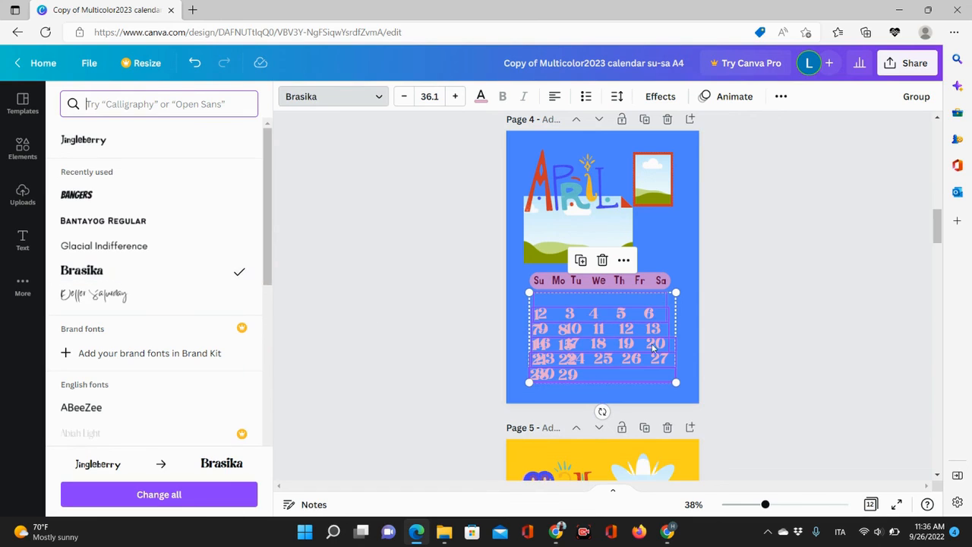
{"action": "left_click", "coordinate": [750, 323]}
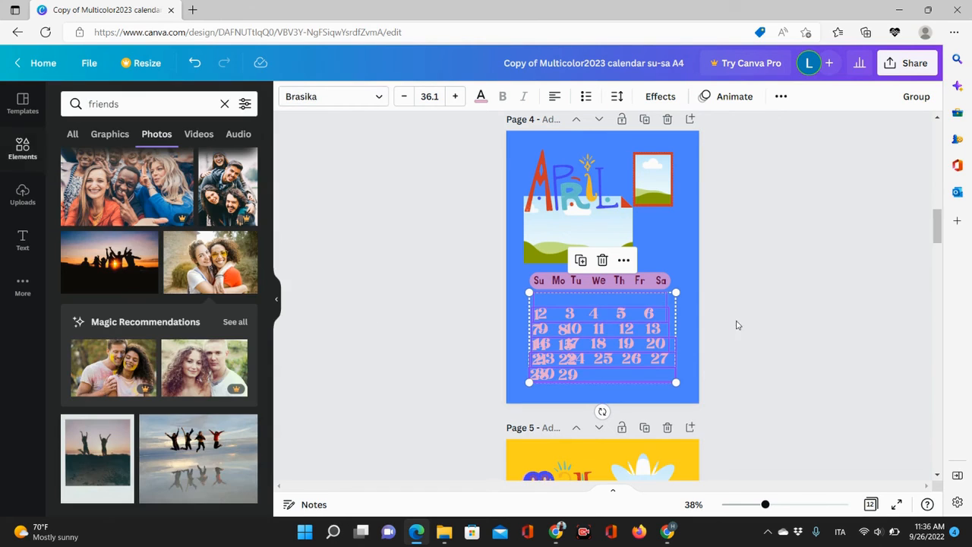
{"action": "left_click", "coordinate": [747, 384]}
Step: Reduce the font size of all of April's date rows to 26.1
{"action": "left_click", "coordinate": [575, 320]}
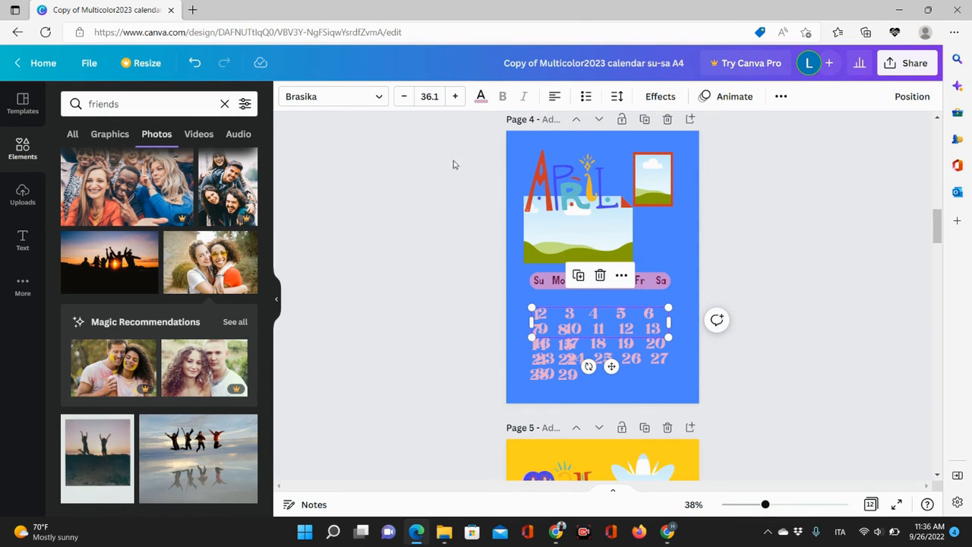
{"action": "left_click", "coordinate": [756, 402]}
{"action": "left_click_drag", "start_coordinate": [672, 391], "coordinate": [540, 307]}
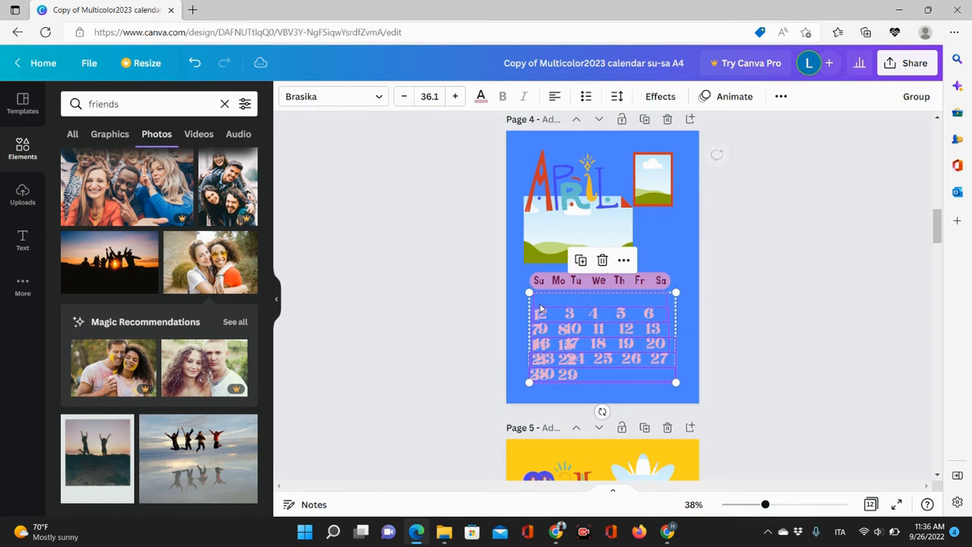
{"action": "left_click", "coordinate": [399, 97]}
{"action": "left_click", "coordinate": [398, 97]}
{"action": "left_click", "coordinate": [398, 97]}
{"action": "left_click", "coordinate": [399, 97]}
{"action": "left_click", "coordinate": [398, 97]}
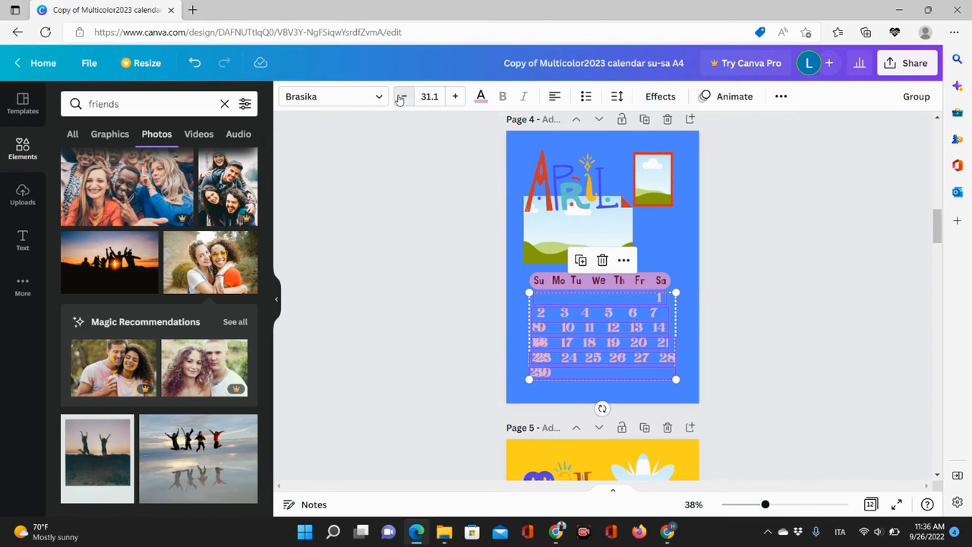
{"action": "left_click", "coordinate": [399, 97]}
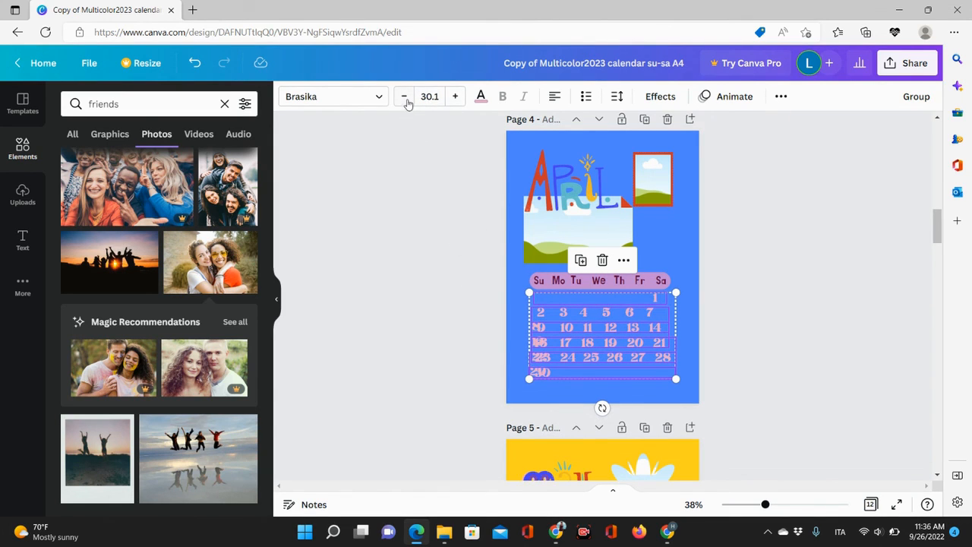
{"action": "left_click", "coordinate": [406, 99]}
{"action": "left_click", "coordinate": [406, 99]}
{"action": "left_click", "coordinate": [406, 99]}
{"action": "left_click", "coordinate": [406, 98]}
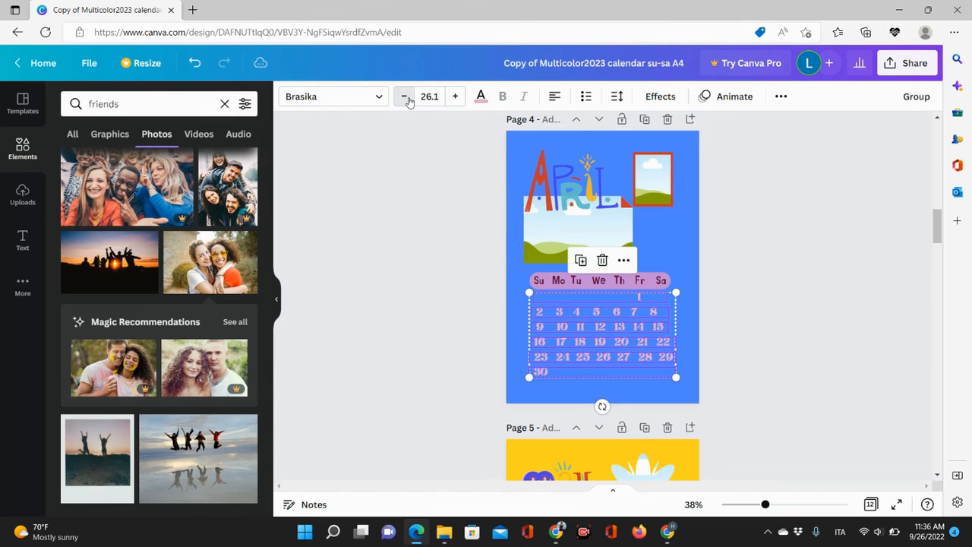
{"action": "left_click", "coordinate": [745, 323]}
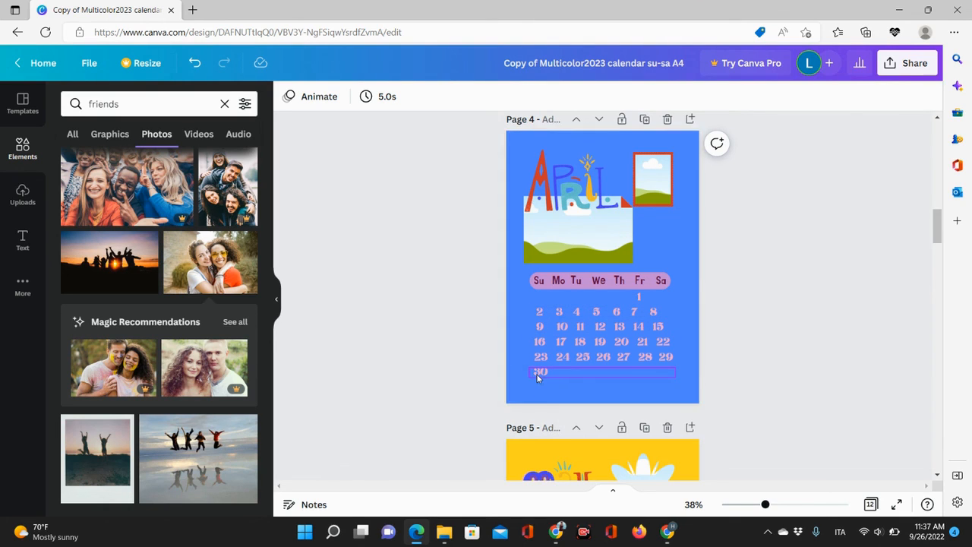
Step: Undo the font size reductions and the font change on April's date rows
{"action": "left_click", "coordinate": [568, 311]}
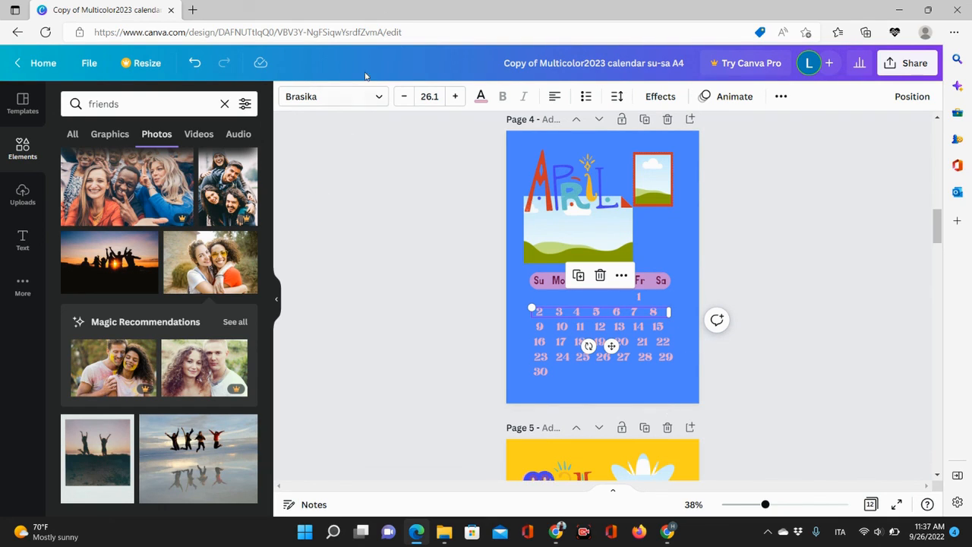
{"action": "left_click", "coordinate": [194, 63]}
{"action": "left_click", "coordinate": [195, 63]}
{"action": "left_click", "coordinate": [195, 64]}
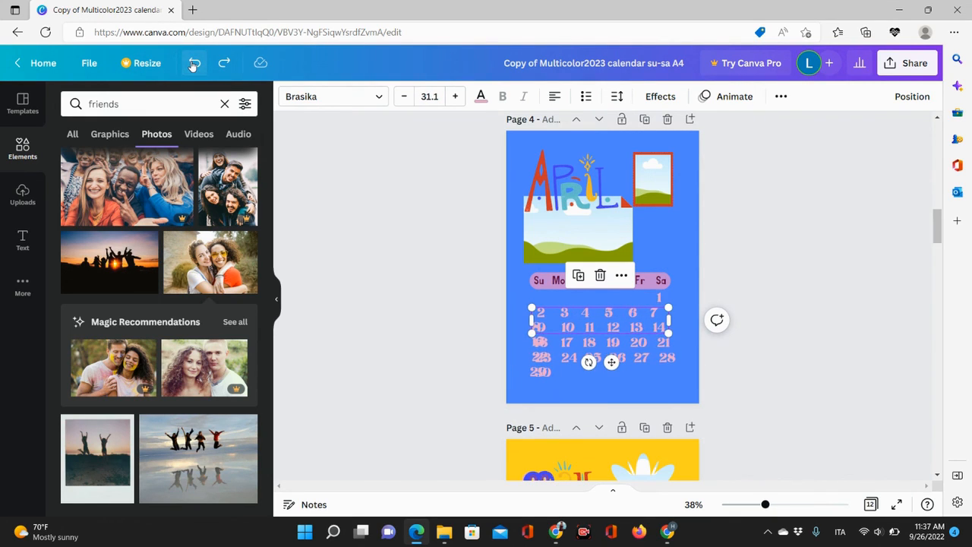
{"action": "left_click", "coordinate": [194, 64]}
{"action": "left_click", "coordinate": [195, 64]}
{"action": "left_click", "coordinate": [194, 63]}
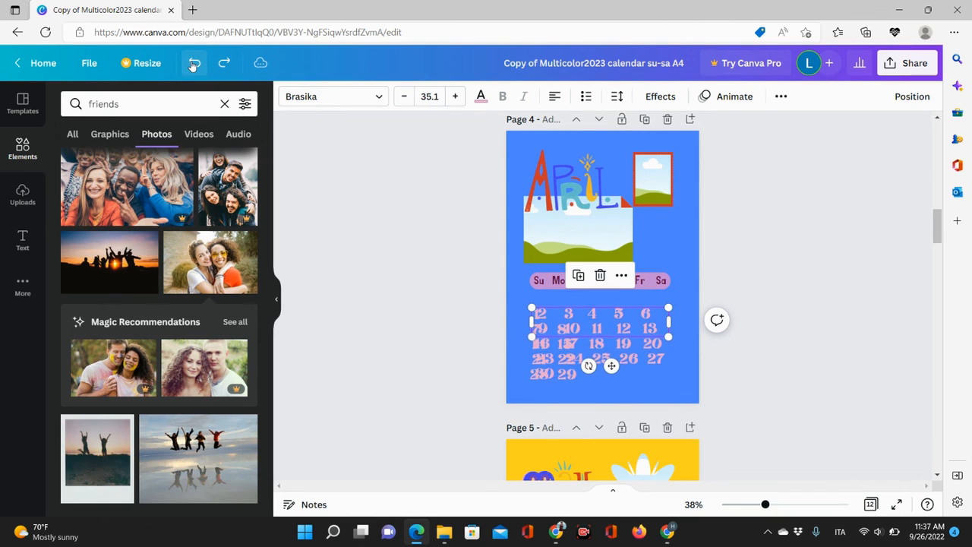
{"action": "left_click", "coordinate": [195, 64]}
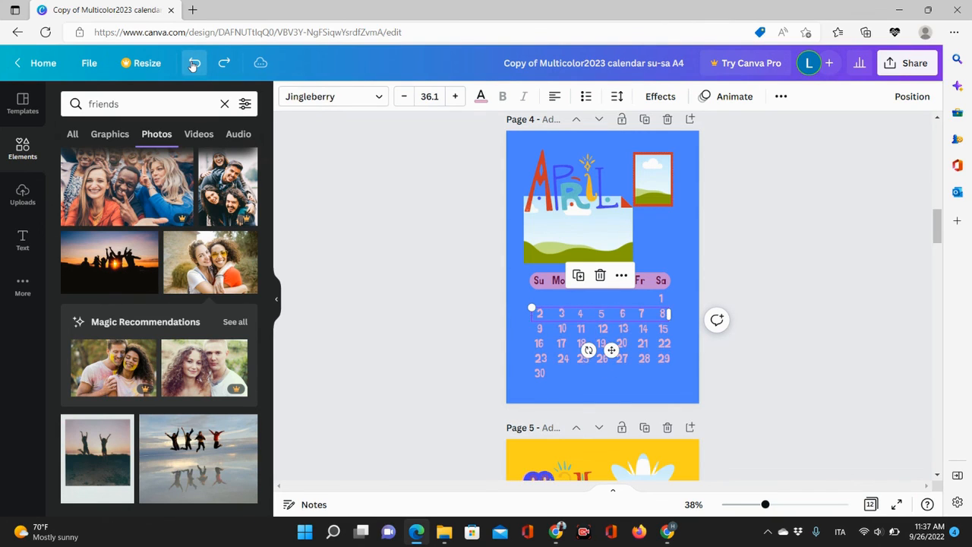
{"action": "left_click", "coordinate": [788, 302]}
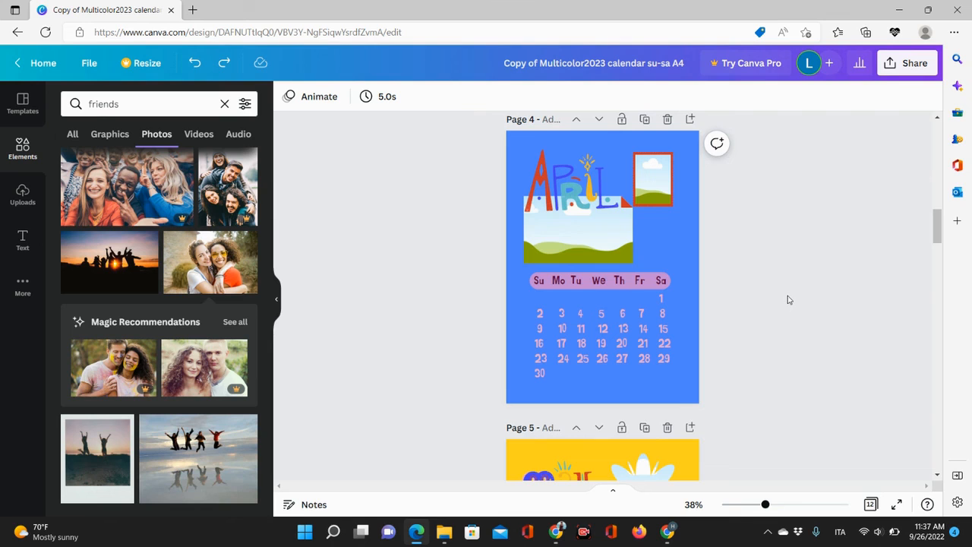
{"action": "scroll", "coordinate": [734, 386], "scroll_direction": "down", "scroll_amount": 6}
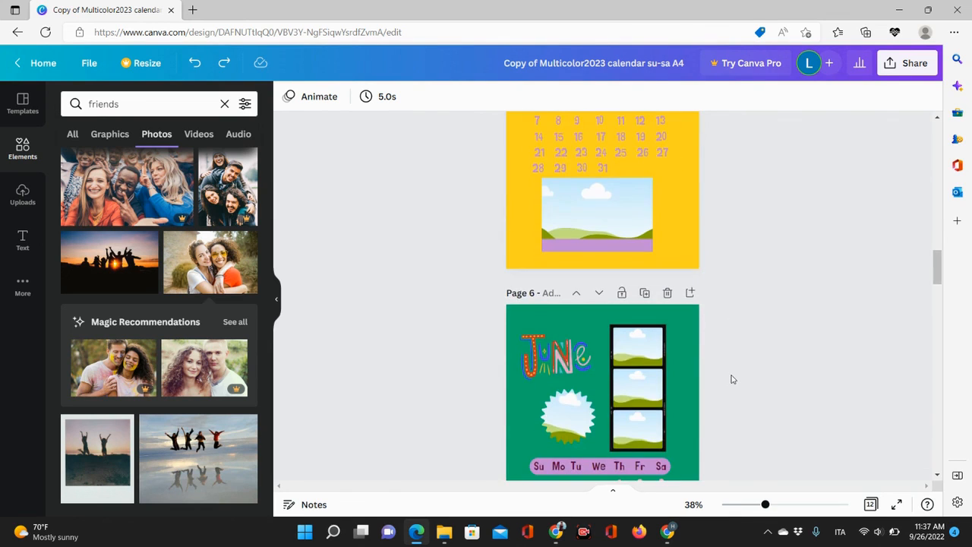
{"action": "scroll", "coordinate": [733, 379], "scroll_direction": "down", "scroll_amount": 2}
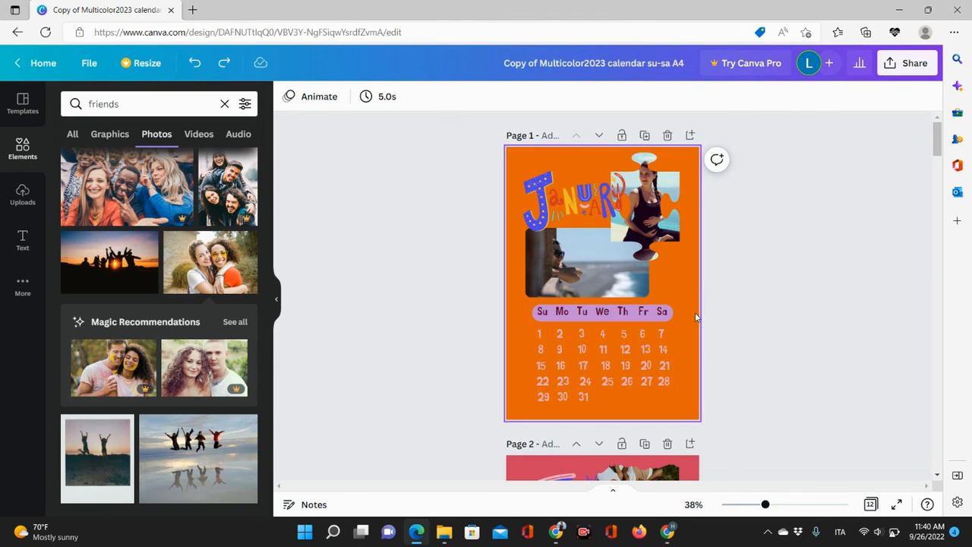
{"action": "scroll", "coordinate": [695, 312], "scroll_direction": "down", "scroll_amount": 5}
{"action": "scroll", "coordinate": [694, 316], "scroll_direction": "down", "scroll_amount": 5}
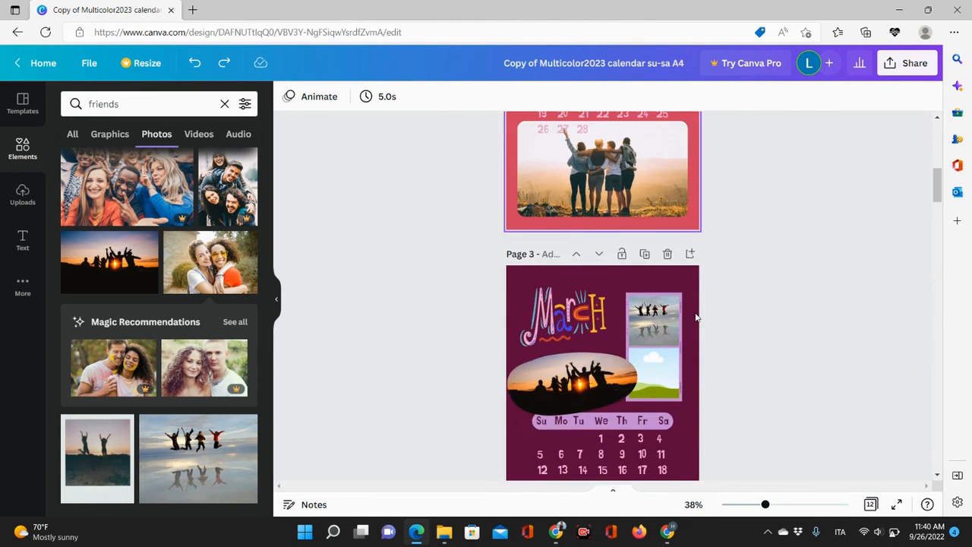
{"action": "scroll", "coordinate": [695, 318], "scroll_direction": "up", "scroll_amount": 10}
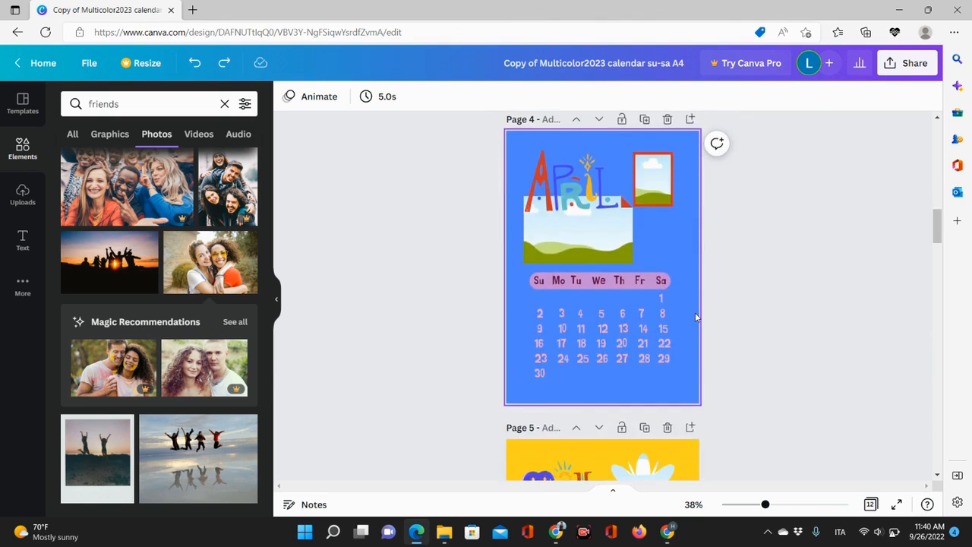
{"action": "scroll", "coordinate": [694, 317], "scroll_direction": "up", "scroll_amount": 3}
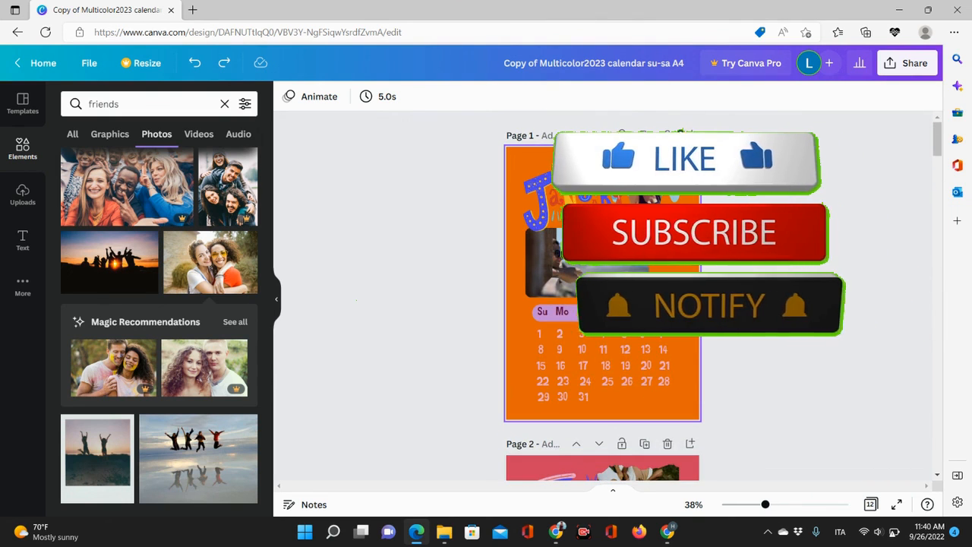